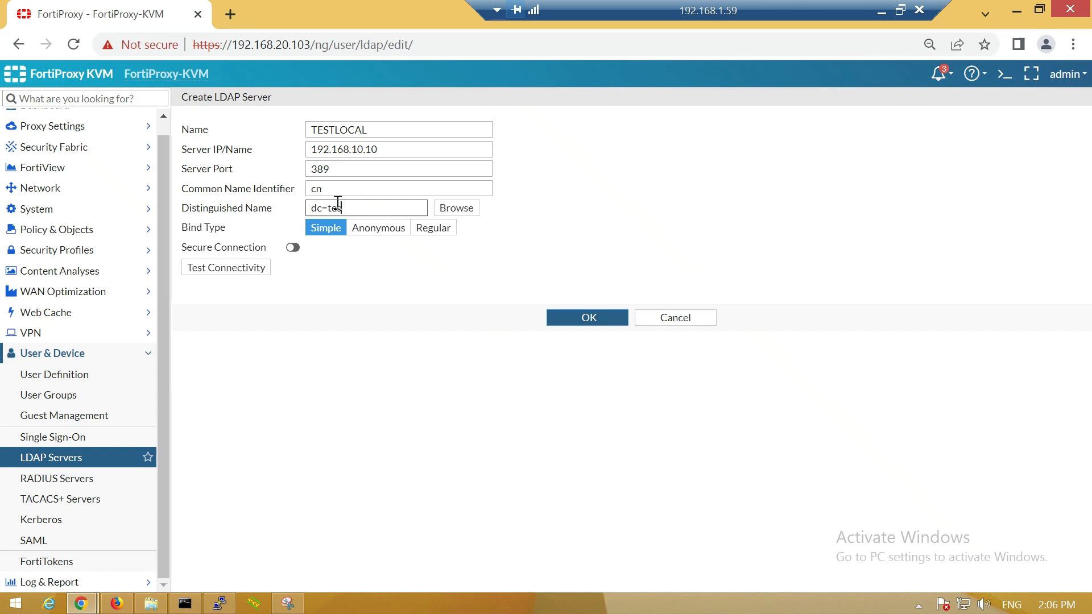
- Finish entering the TESTLOCAL distinguished name as dc=test,dc=local
text(dc=local)
- Set TESTLOCAL to Regular bind with the domain administrator's credentials, test connectivity, and save
click(419, 235)
text(administra)
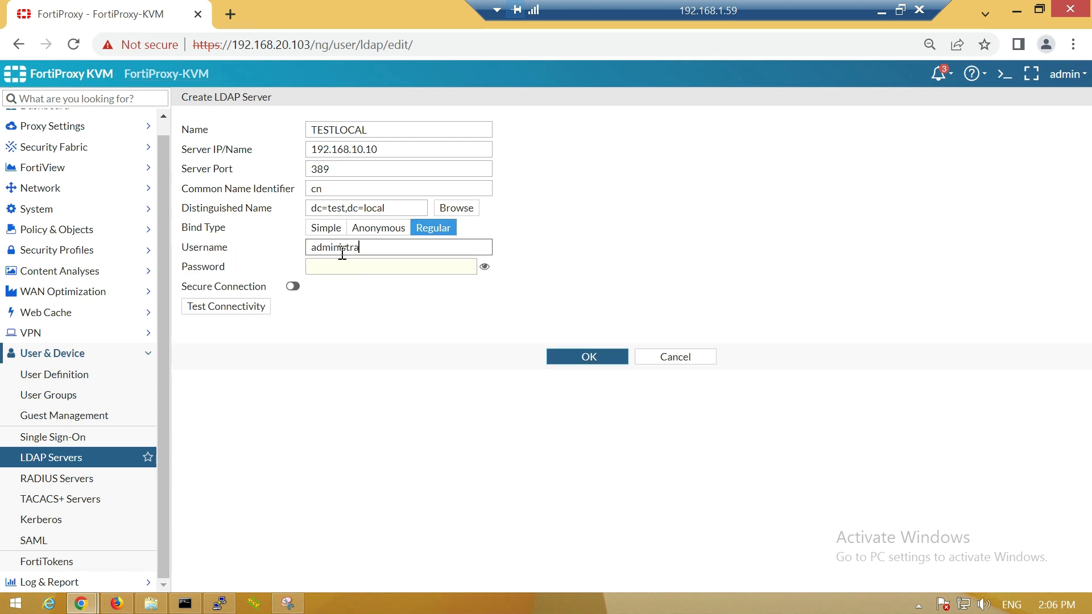
text(tor@test.local)
key(Tab)
text(Password1!)
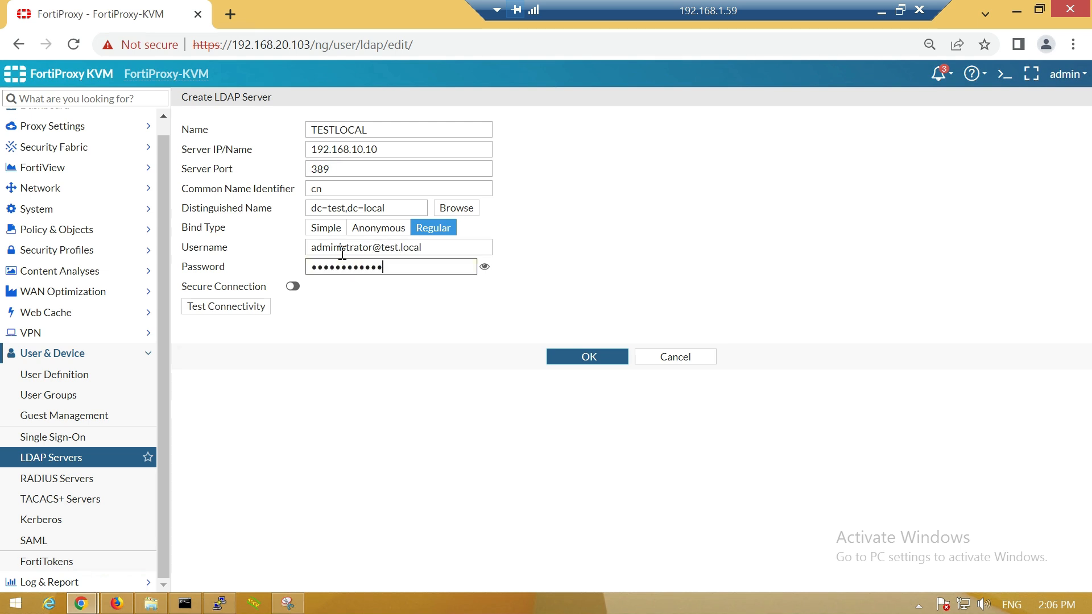
click(241, 314)
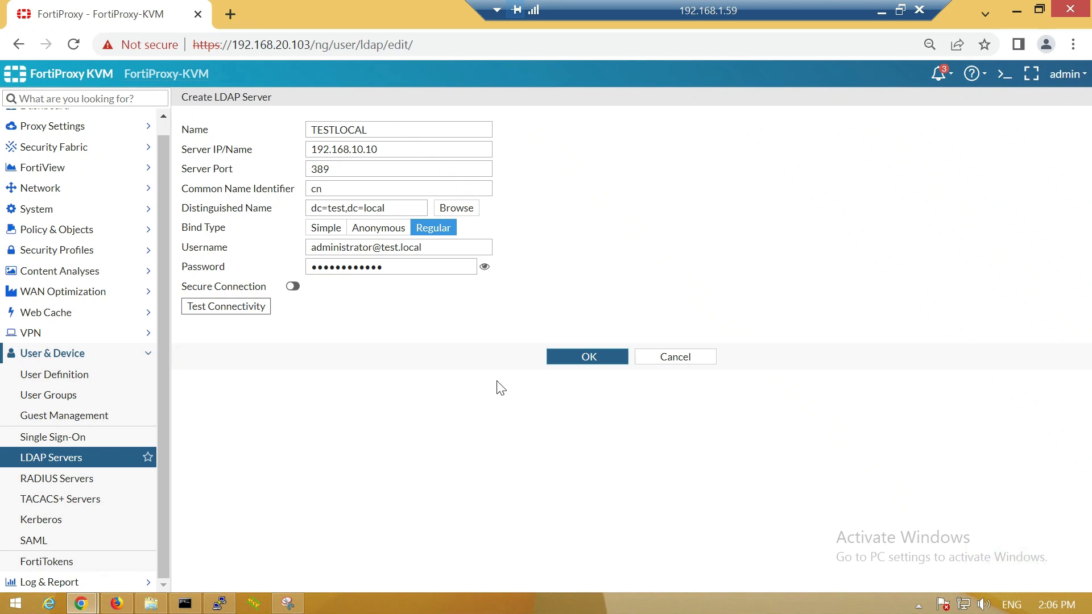
click(569, 369)
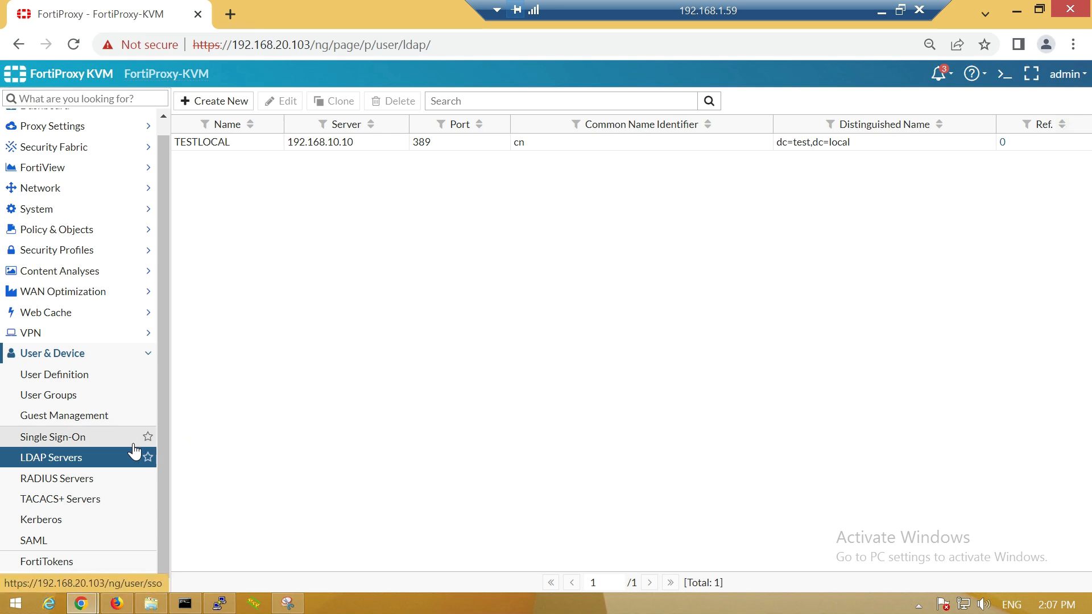
- Start a new Firewall user group named DOMAIN_USERS
click(73, 404)
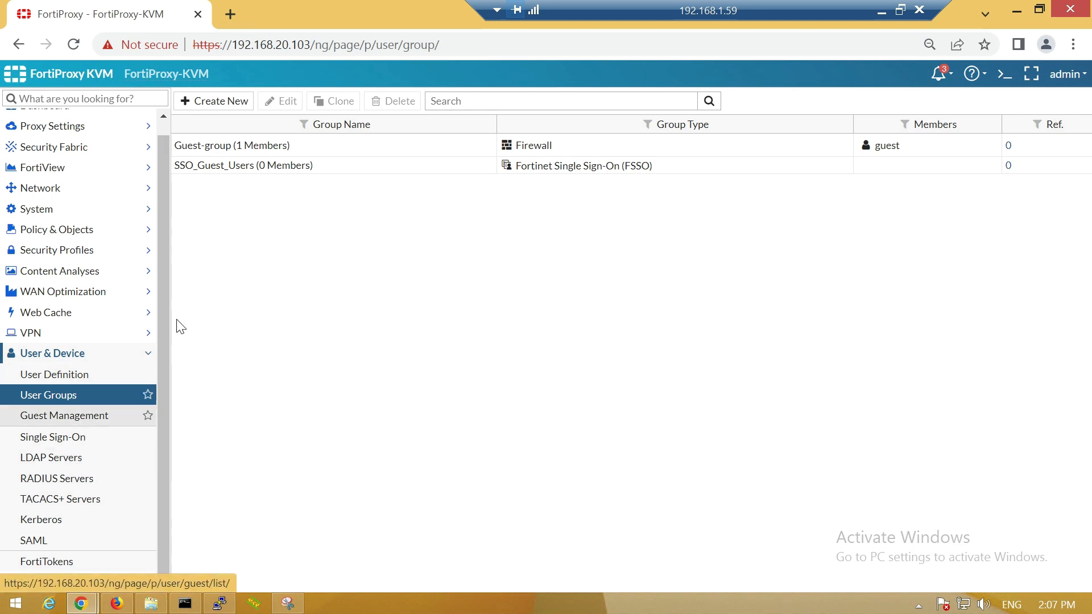
click(213, 102)
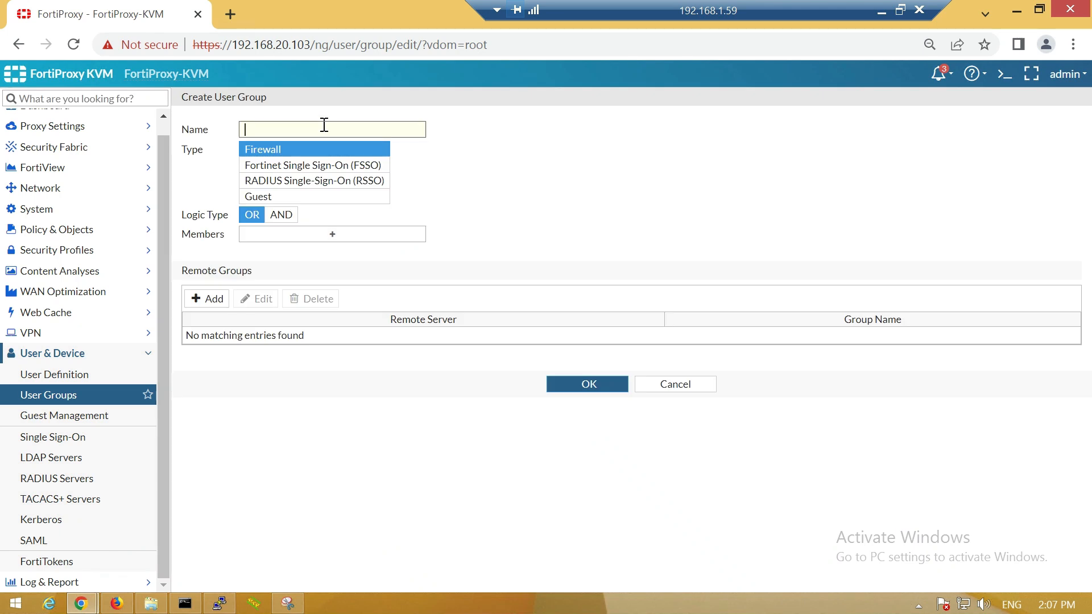
text(DOMAIN_USERS)
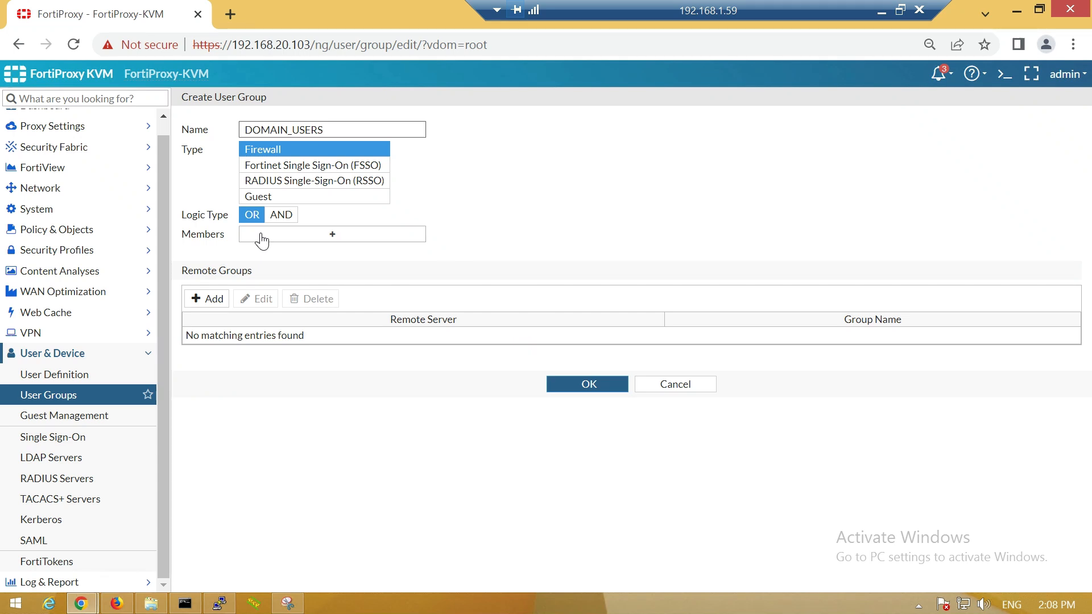
- Add a remote group from LDAP server TESTLOCAL, selecting Domain Users, to DOMAIN_USERS
click(210, 305)
click(550, 122)
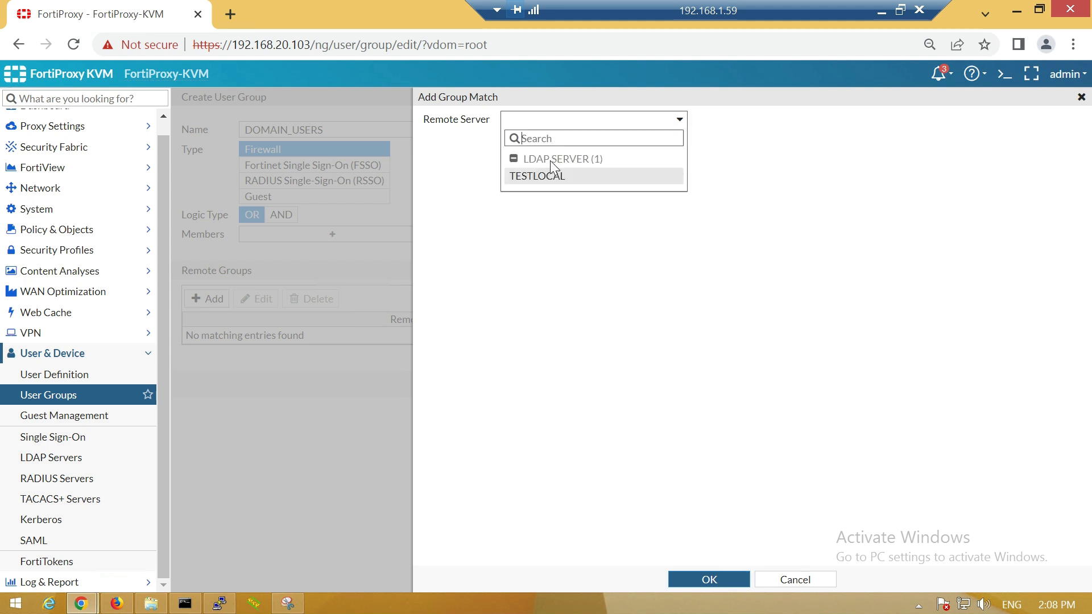
click(549, 176)
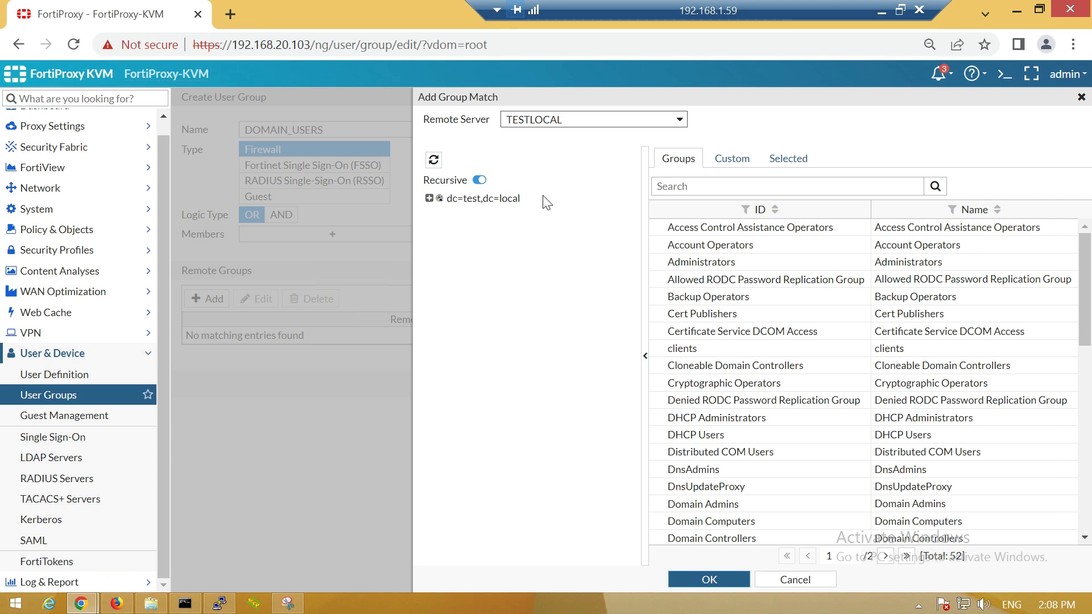
scroll(695, 318, down, 5)
click(693, 318)
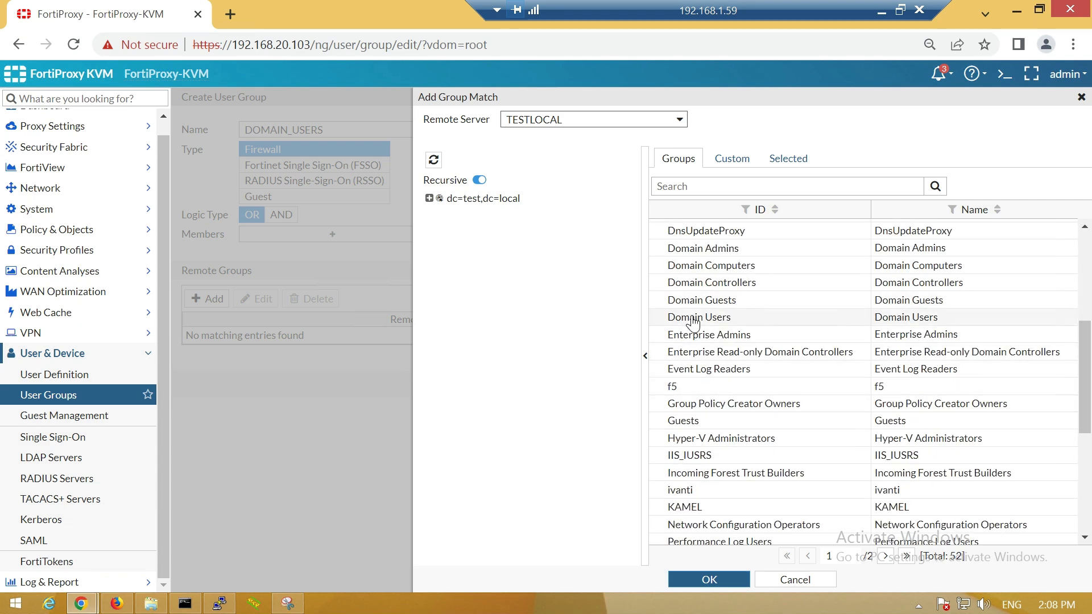
click(708, 579)
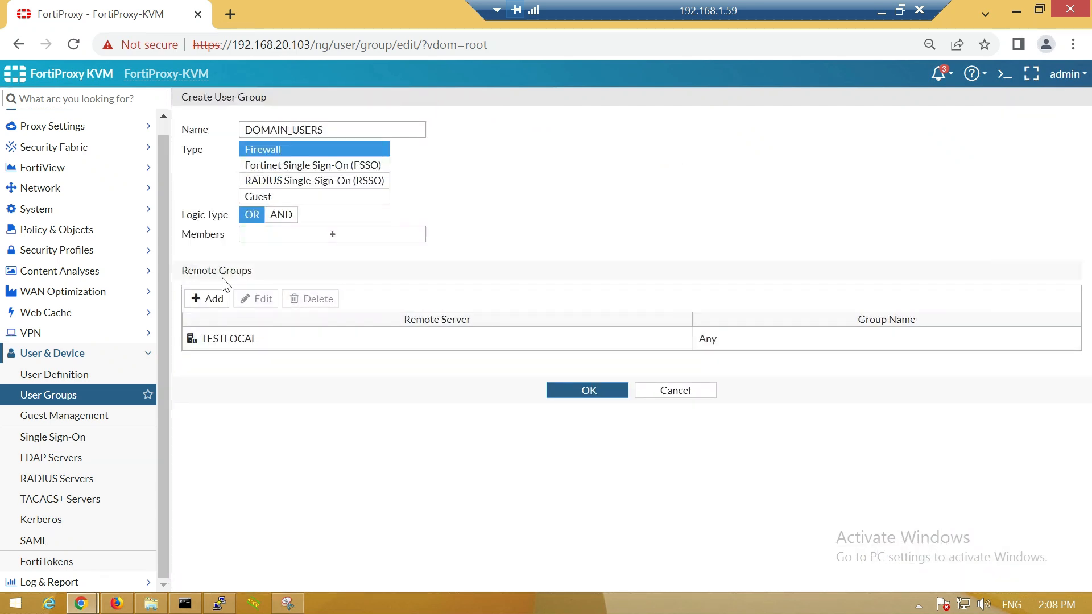
- Save DOMAIN_USERS and go to Policy & Objects > Authentication Rules
click(566, 394)
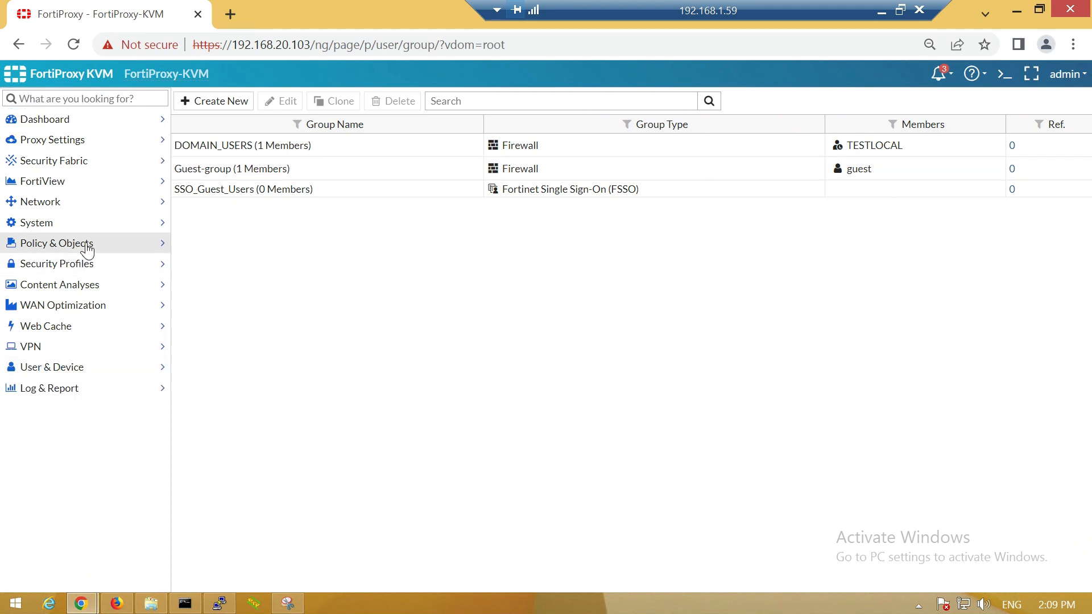
click(87, 248)
click(73, 286)
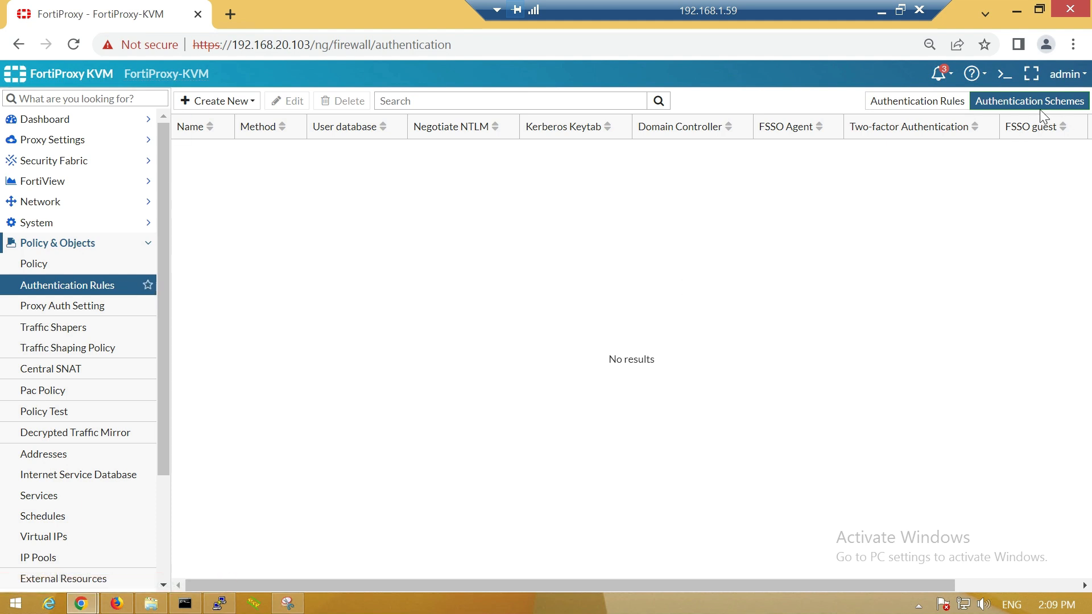
- Create authentication scheme ACTIVE_AUTH with Form-based method and TESTLOCAL as user database
click(220, 103)
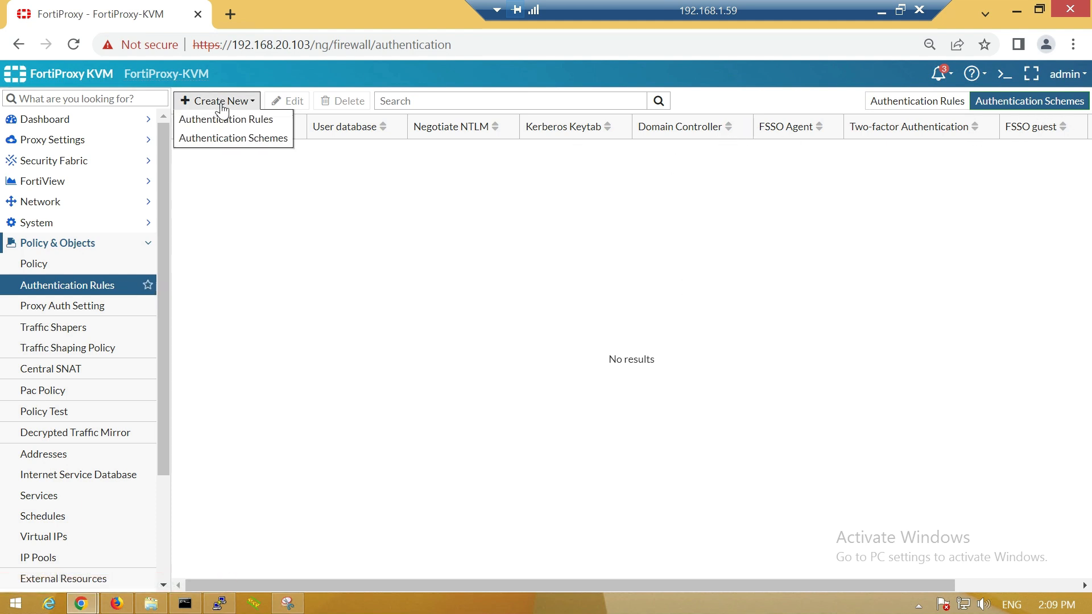
click(220, 142)
click(262, 127)
text(ACTIVE_AUTH)
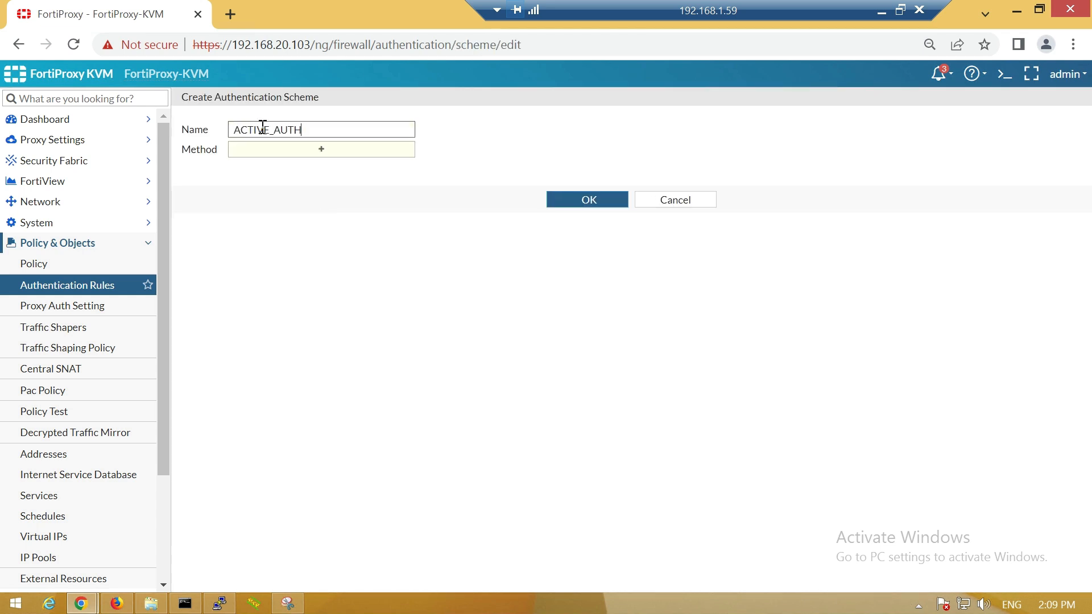
click(275, 151)
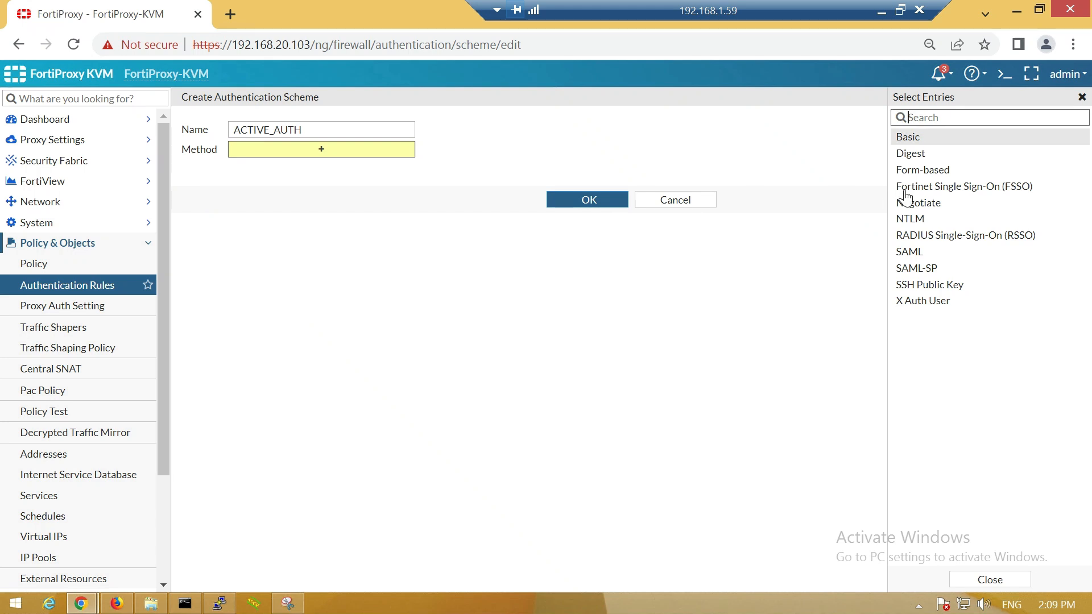
click(928, 171)
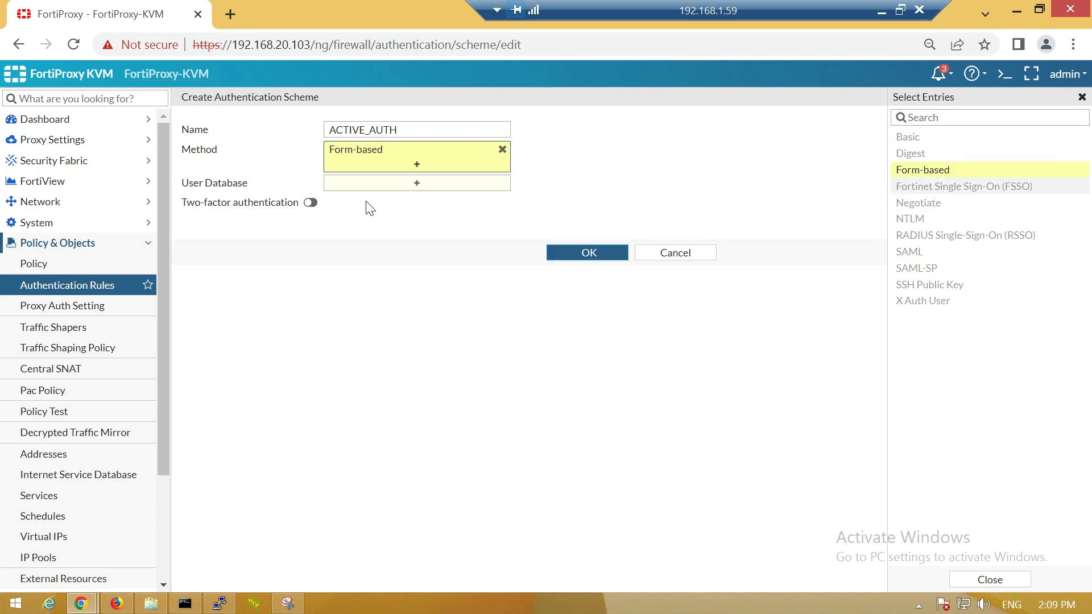
click(429, 187)
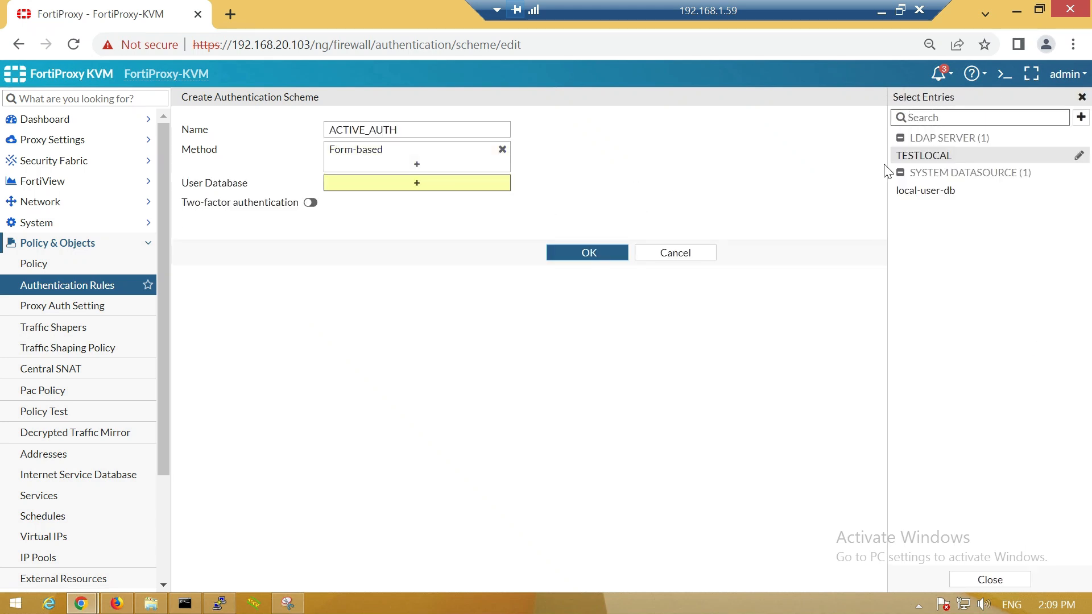
click(914, 162)
click(696, 195)
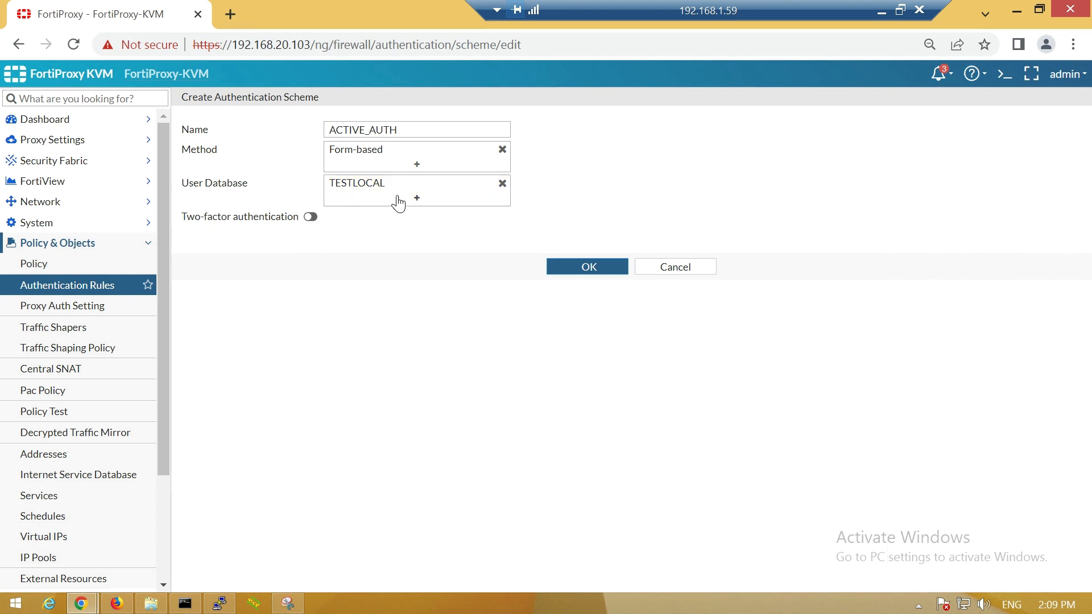
click(578, 268)
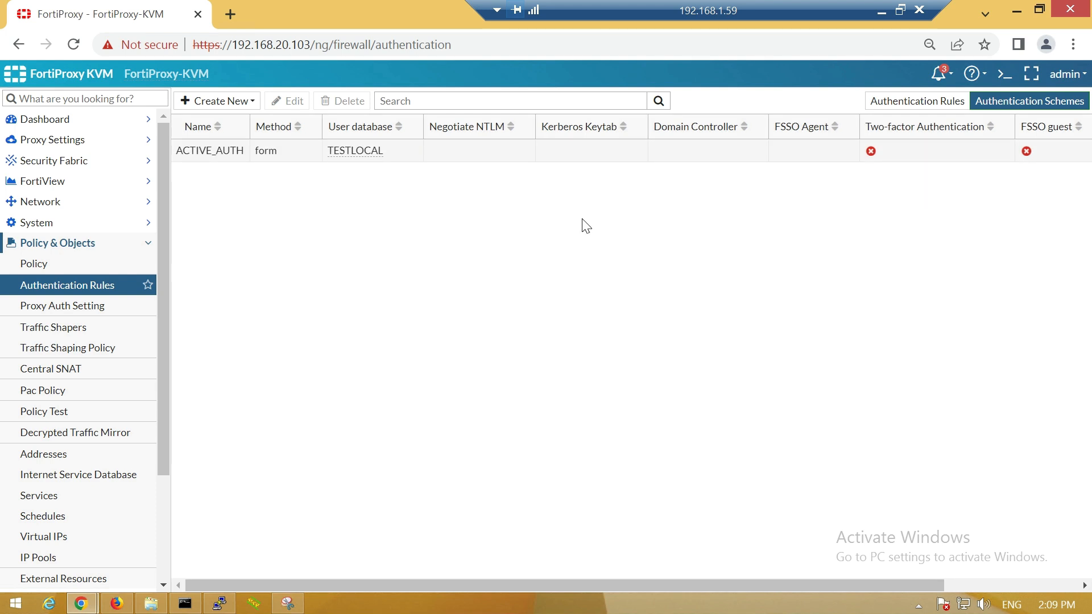
- Start authentication rule ACTIVE_MATCHING for HTTP with source interface port2 and source address all
click(915, 101)
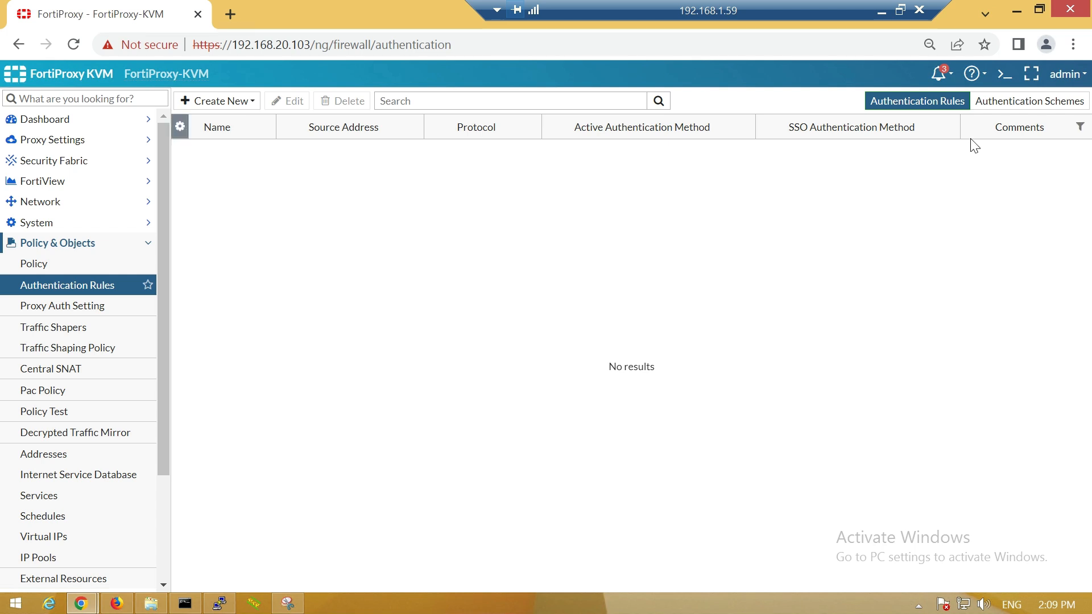
click(227, 103)
click(216, 122)
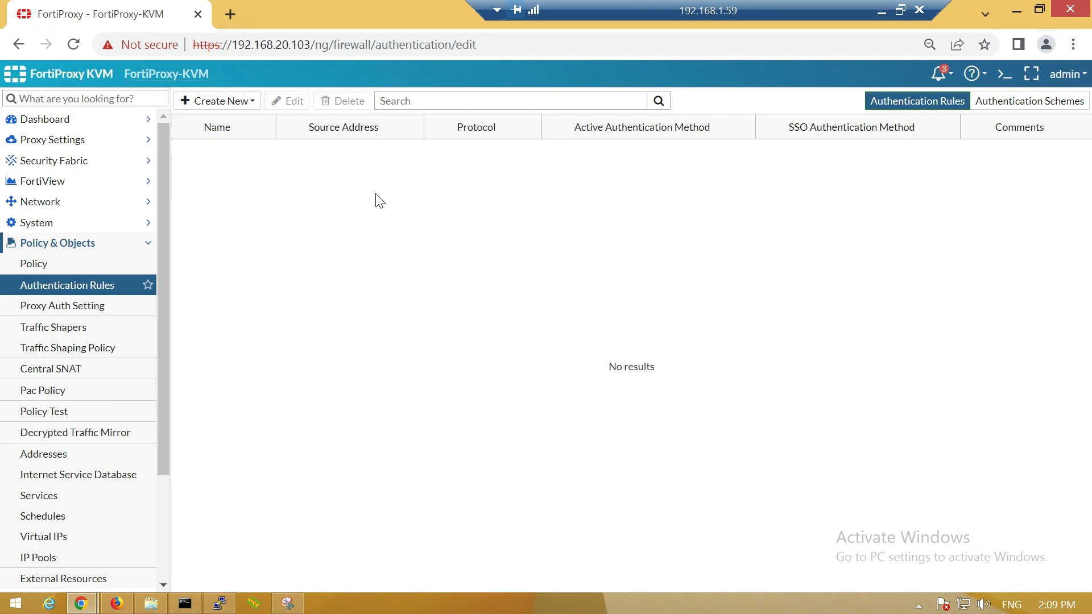
click(322, 155)
text(ACTIVE_MATCHING)
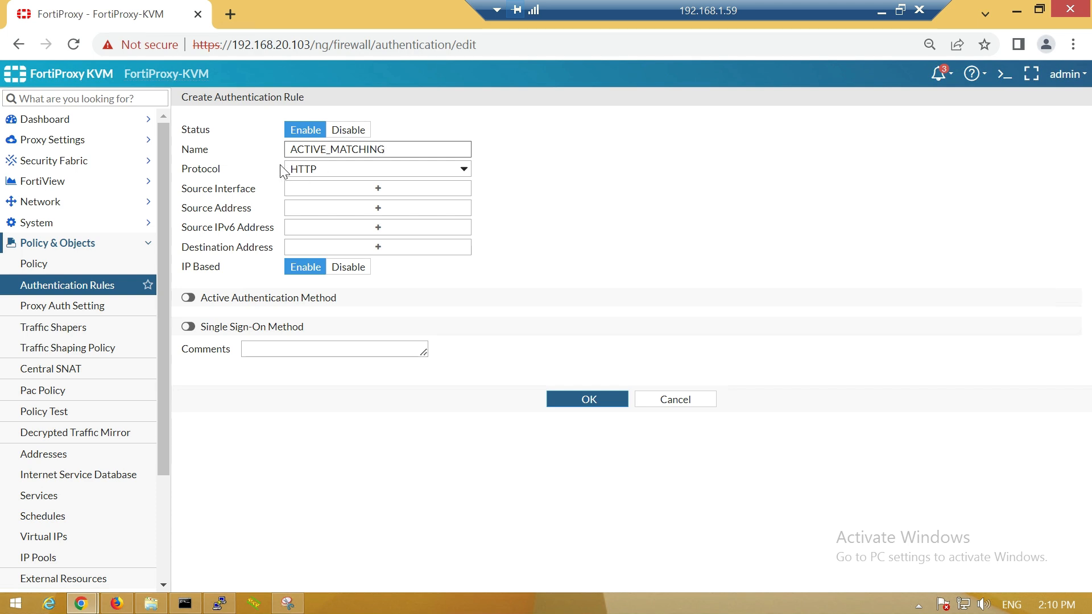
click(300, 169)
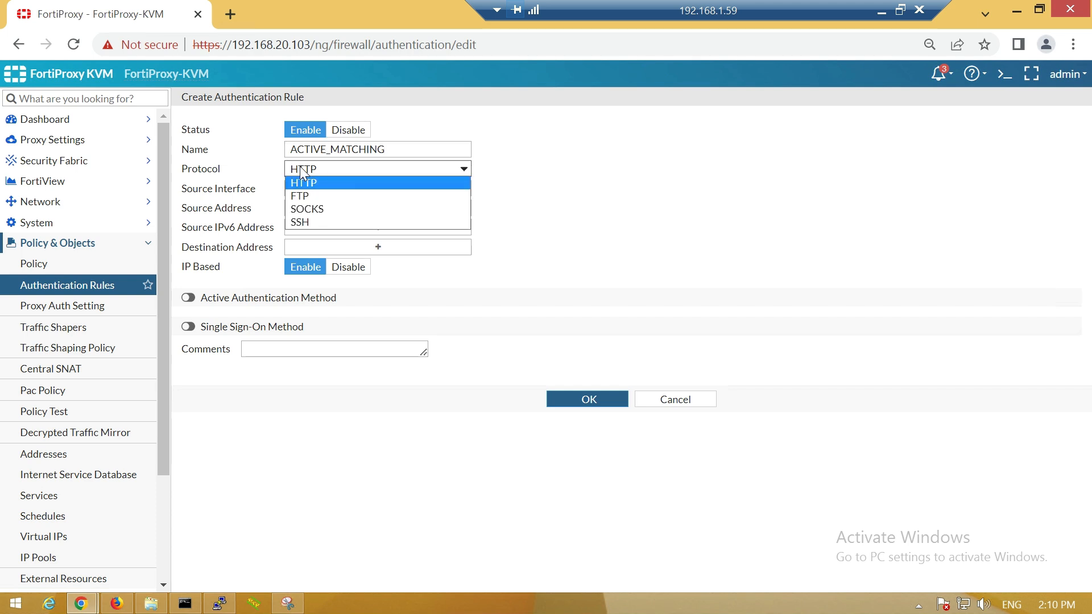
click(544, 196)
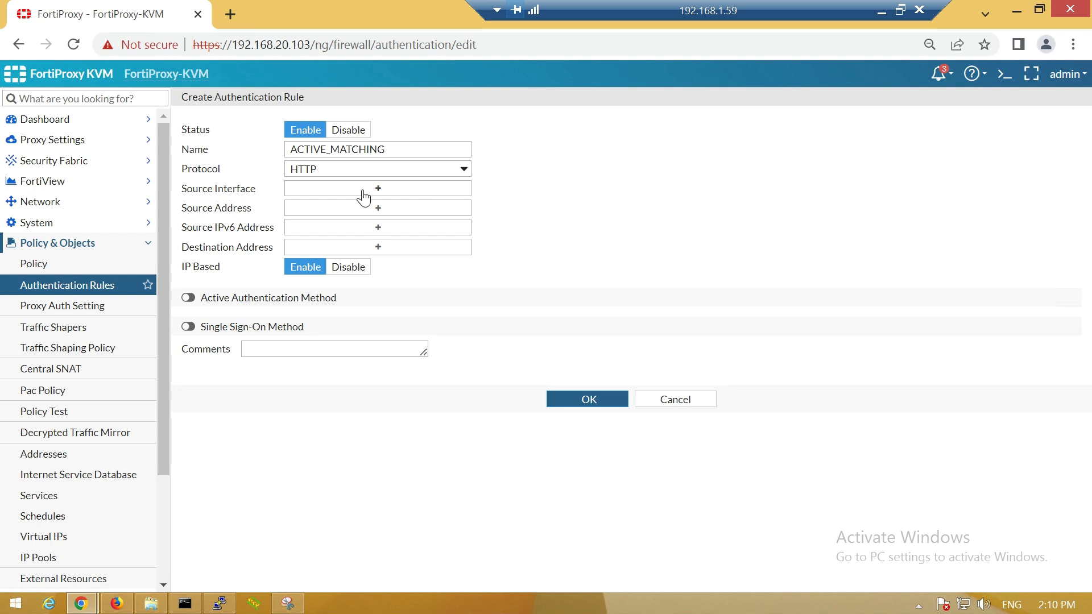
click(363, 193)
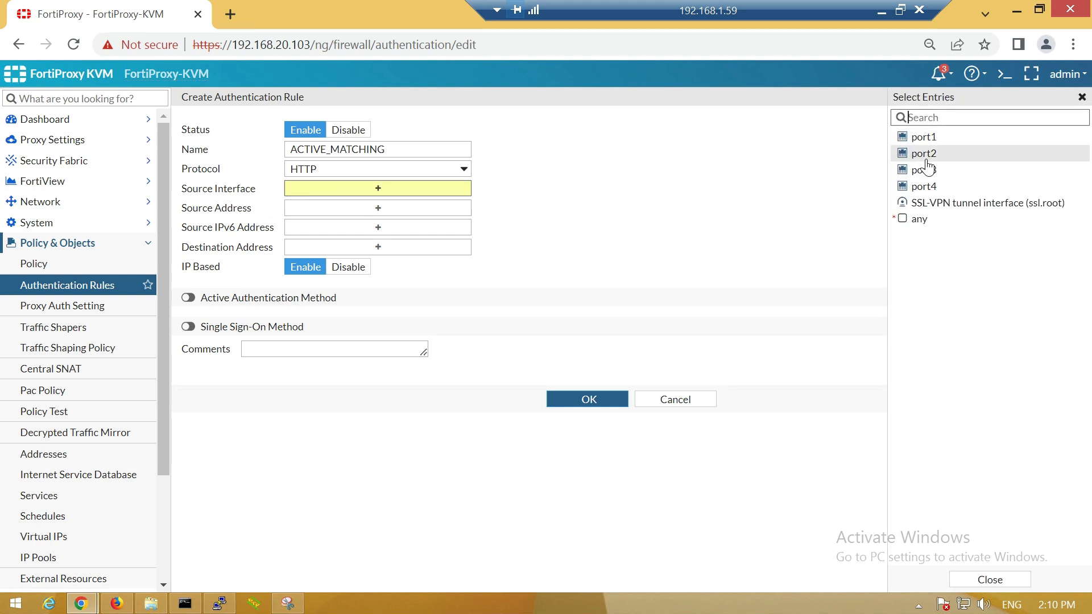
click(925, 153)
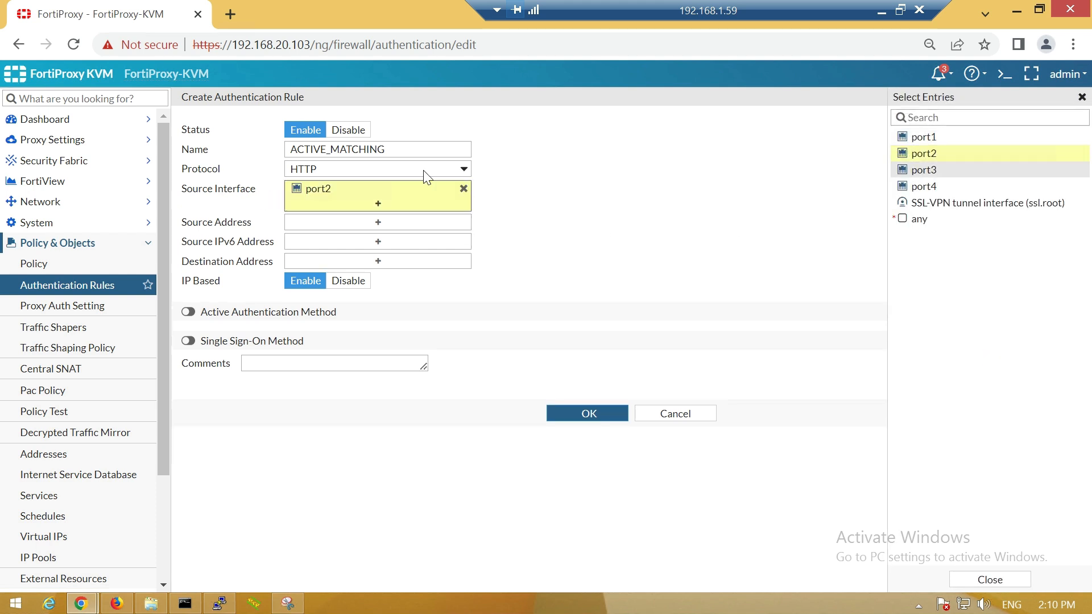
click(428, 223)
click(925, 159)
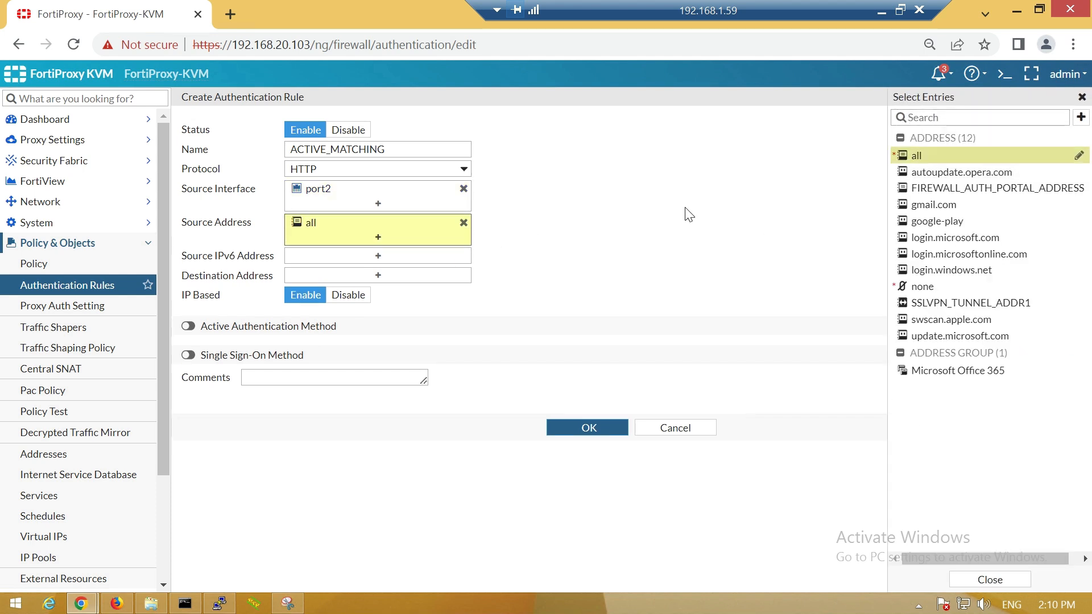
click(684, 212)
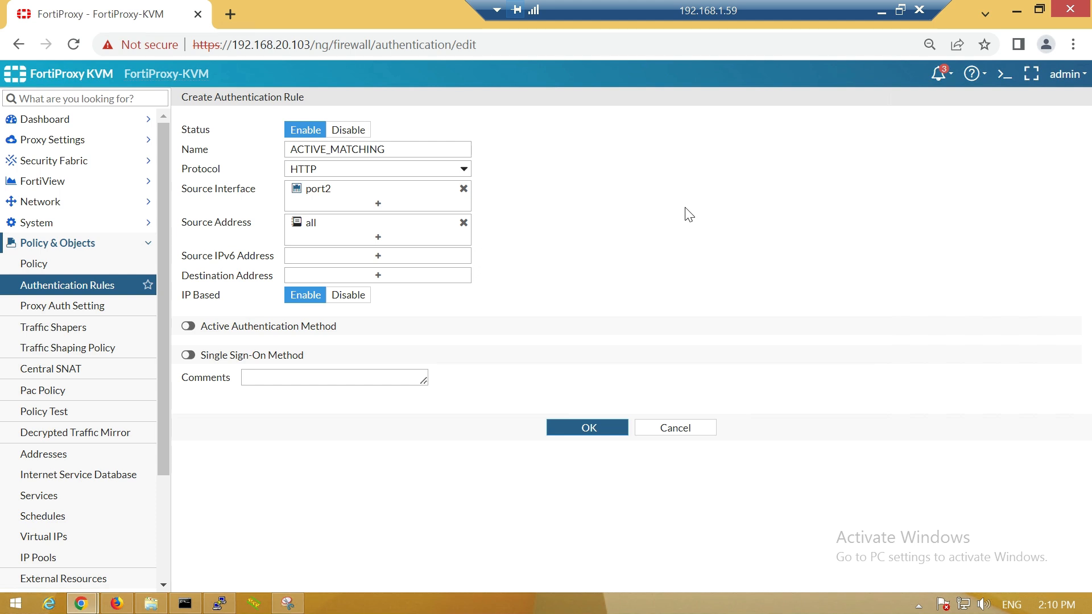
- Set the rule's destination to all, enable active authentication with ACTIVE_AUTH, and save
click(348, 276)
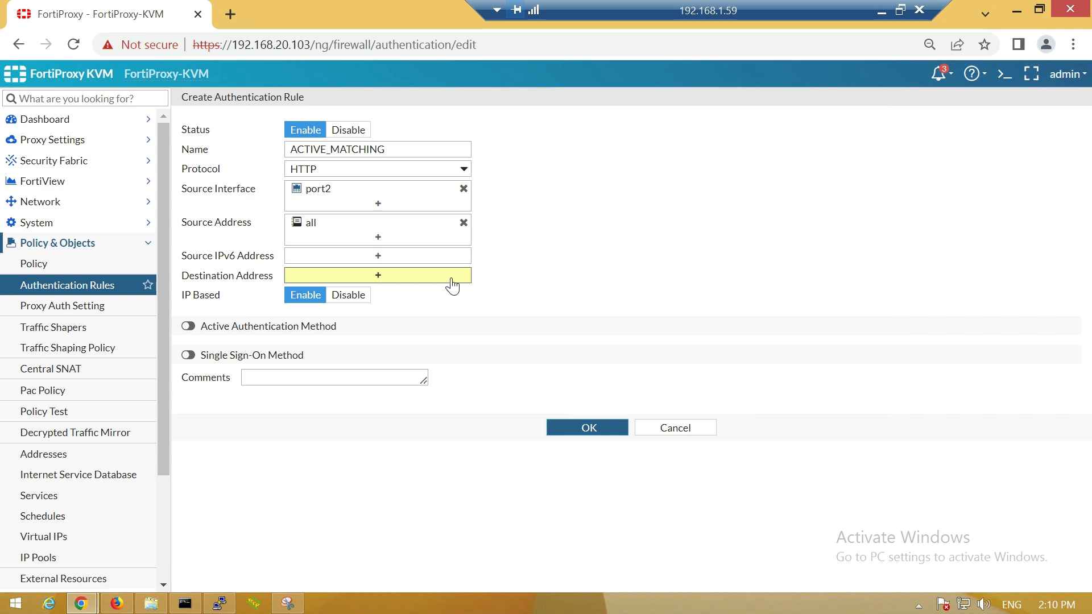
click(926, 187)
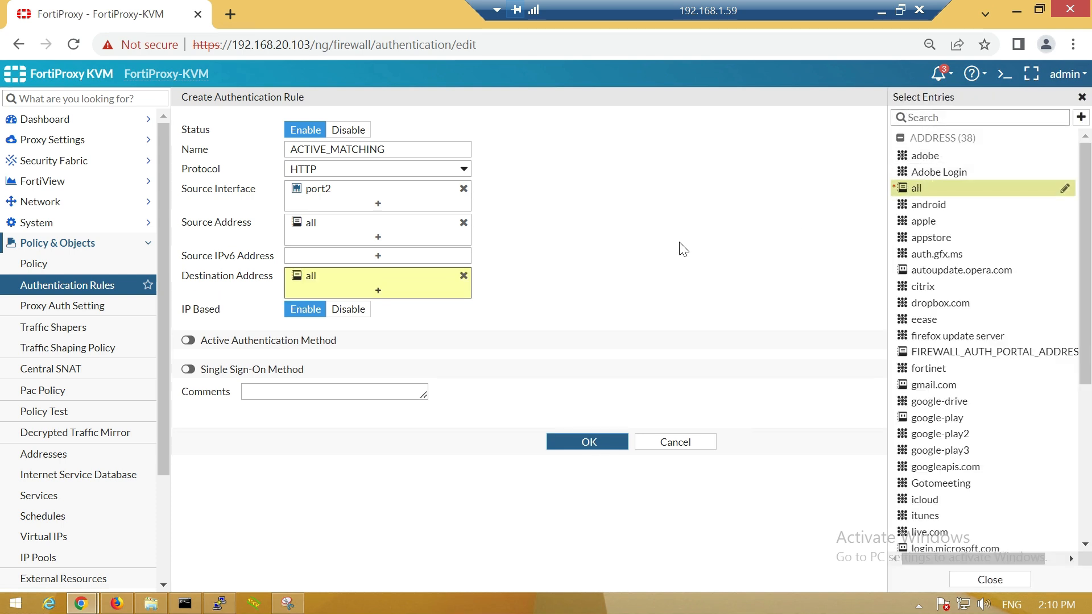
click(564, 267)
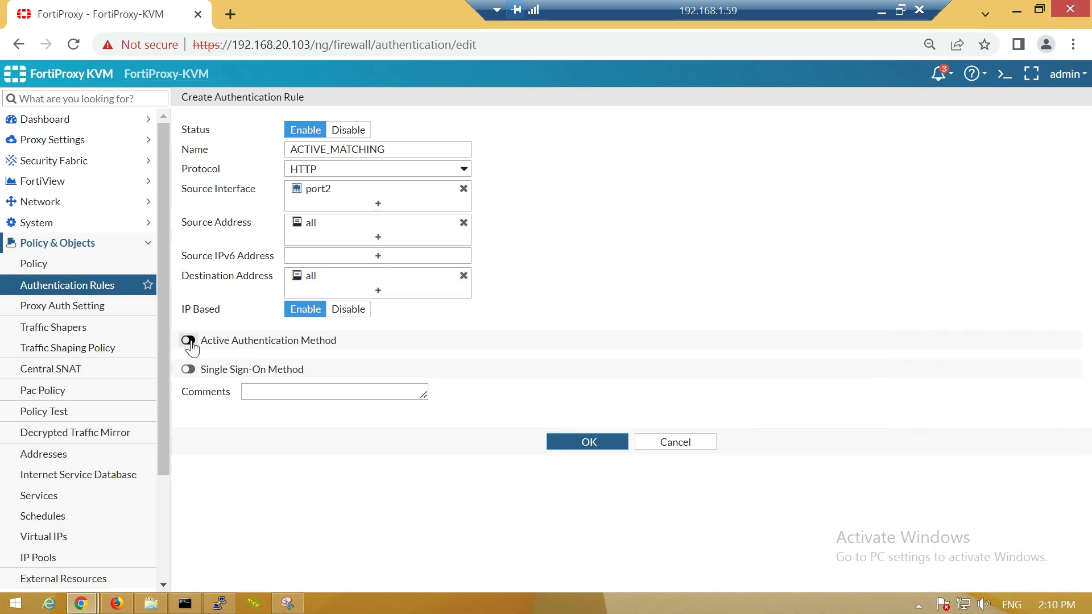
click(190, 341)
click(387, 367)
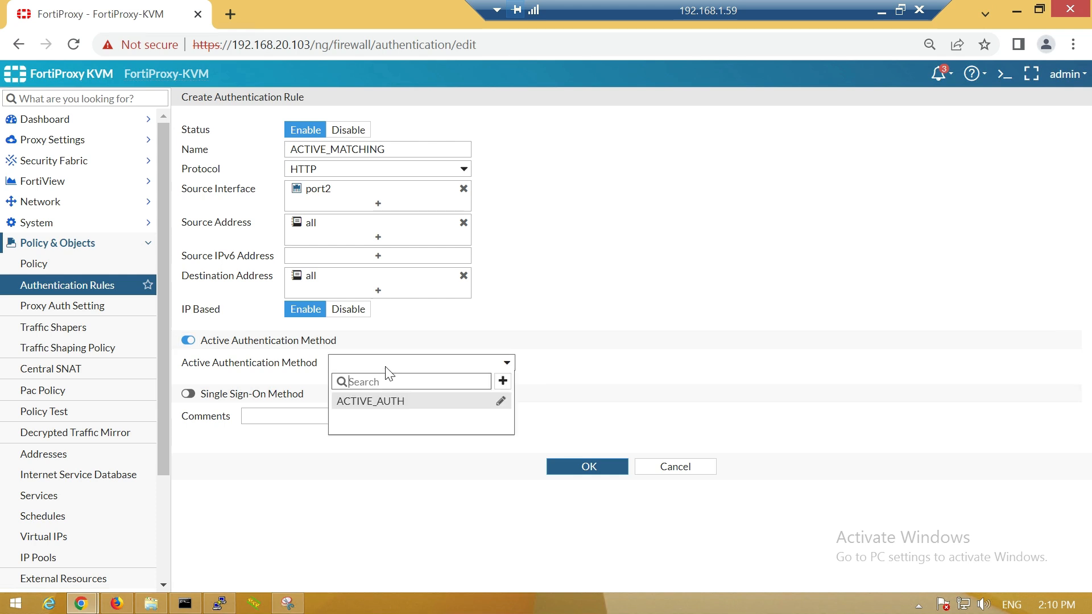
click(385, 402)
click(580, 467)
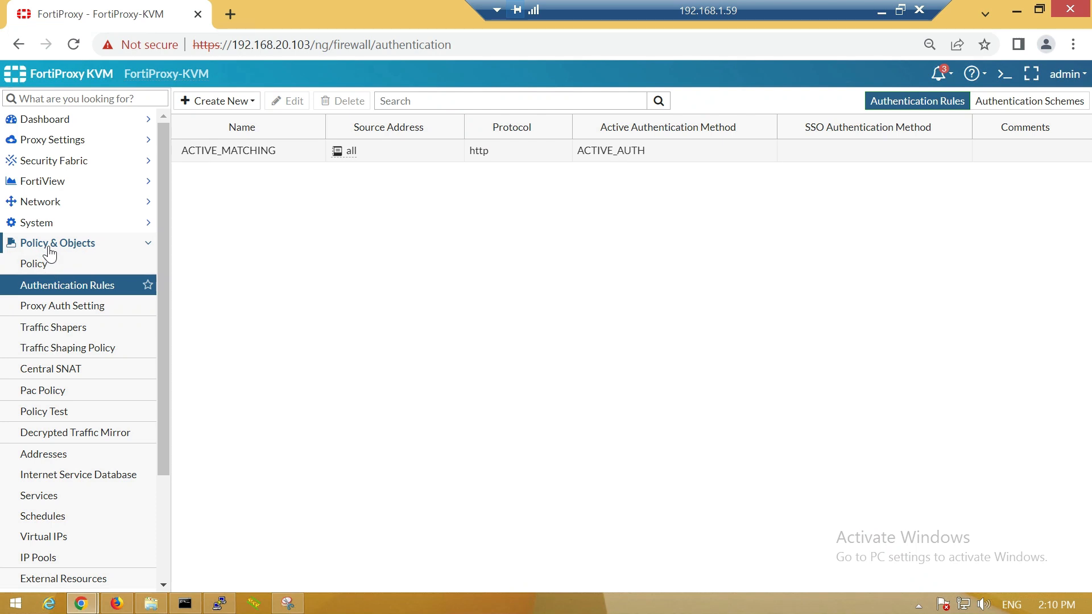
click(58, 276)
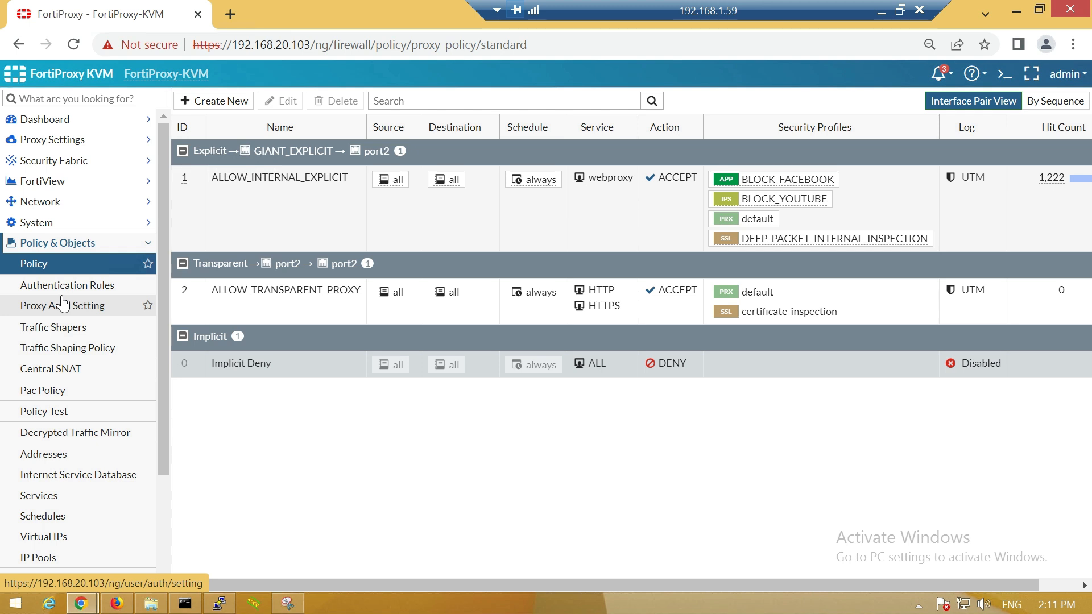
- Select the ALLOW_INTERNAL_EXPLICIT proxy policy in the policy list
click(335, 234)
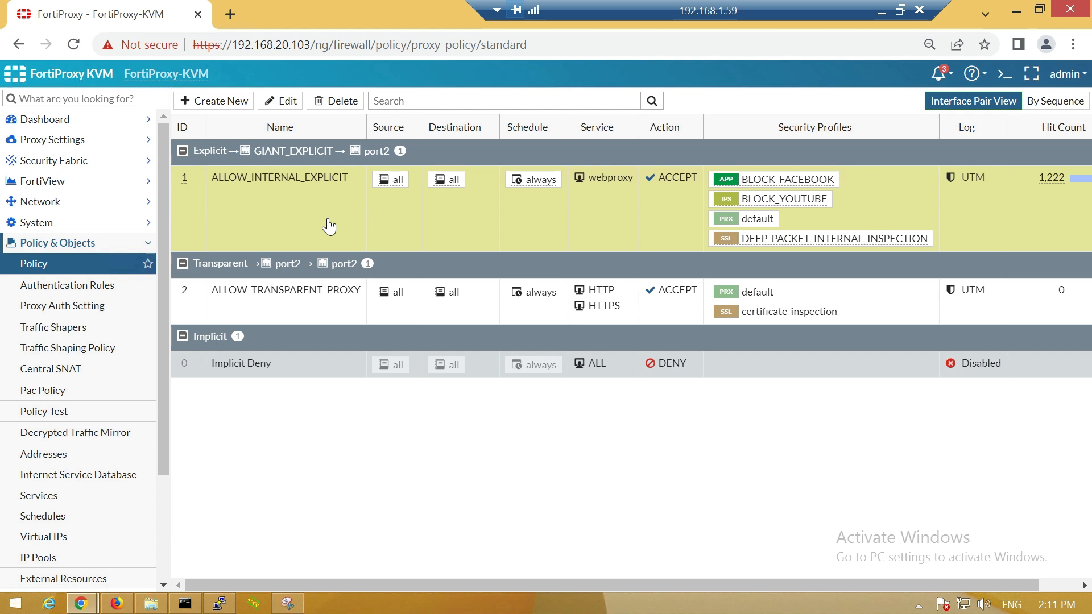
- Add user group DOMAIN_USERS to ALLOW_INTERNAL_EXPLICIT's source alongside all and save
double_click(329, 226)
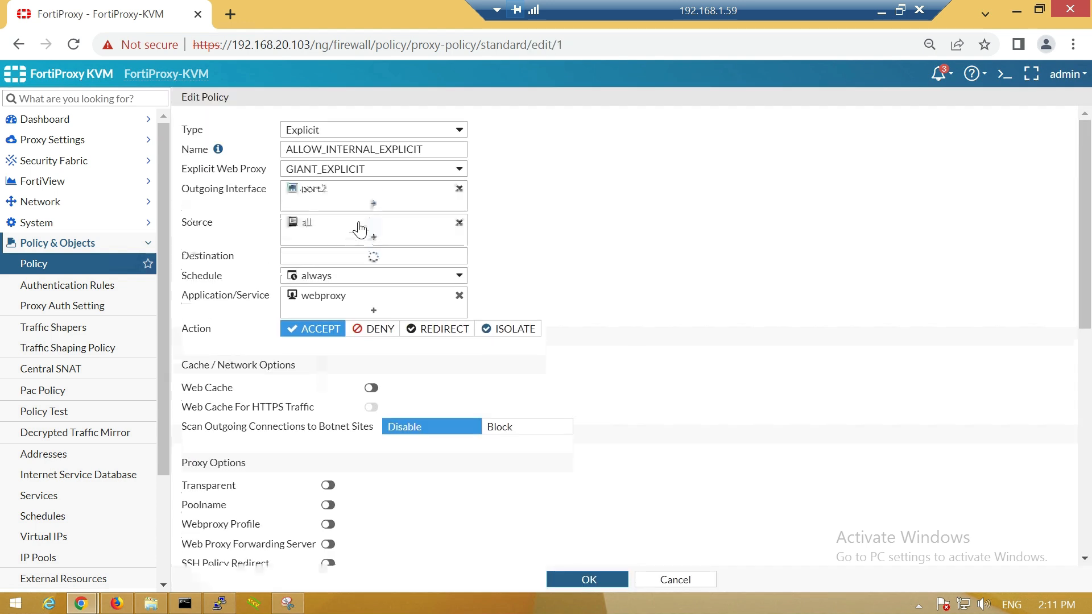
click(337, 227)
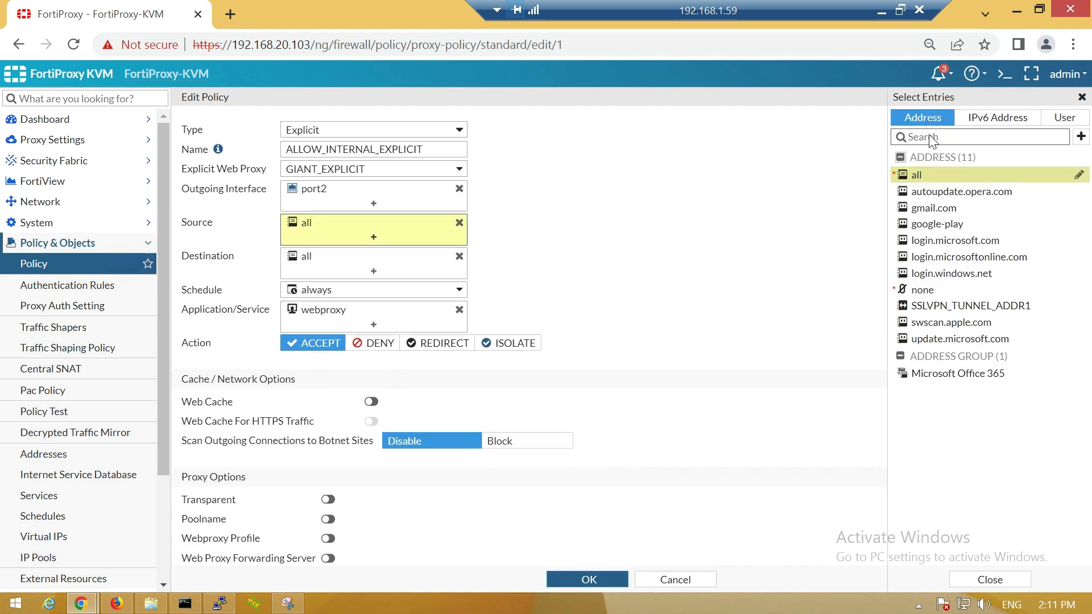
click(1056, 119)
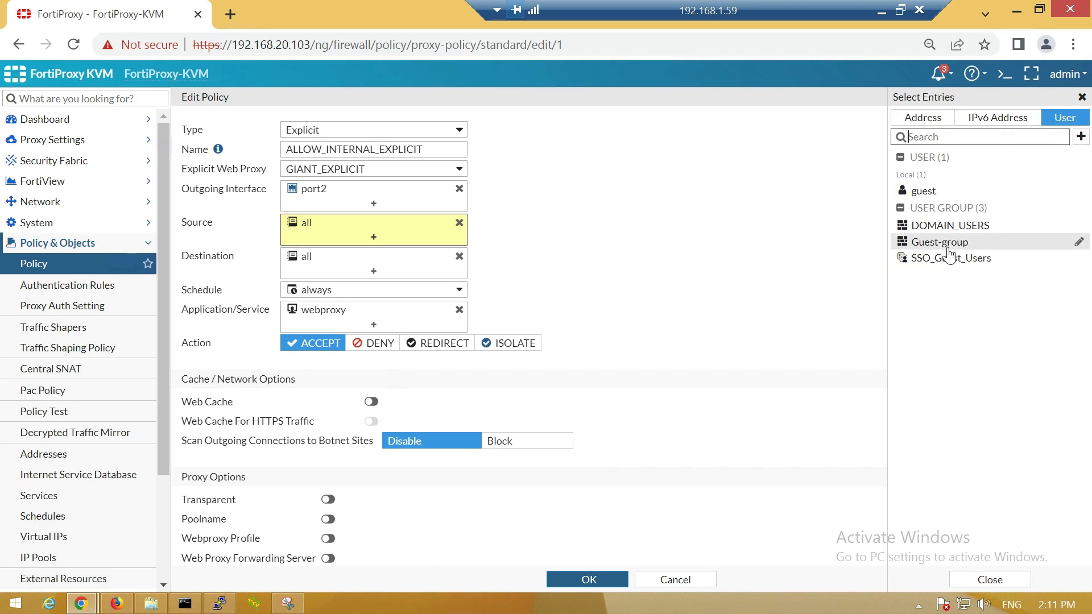
mouse_move(931, 233)
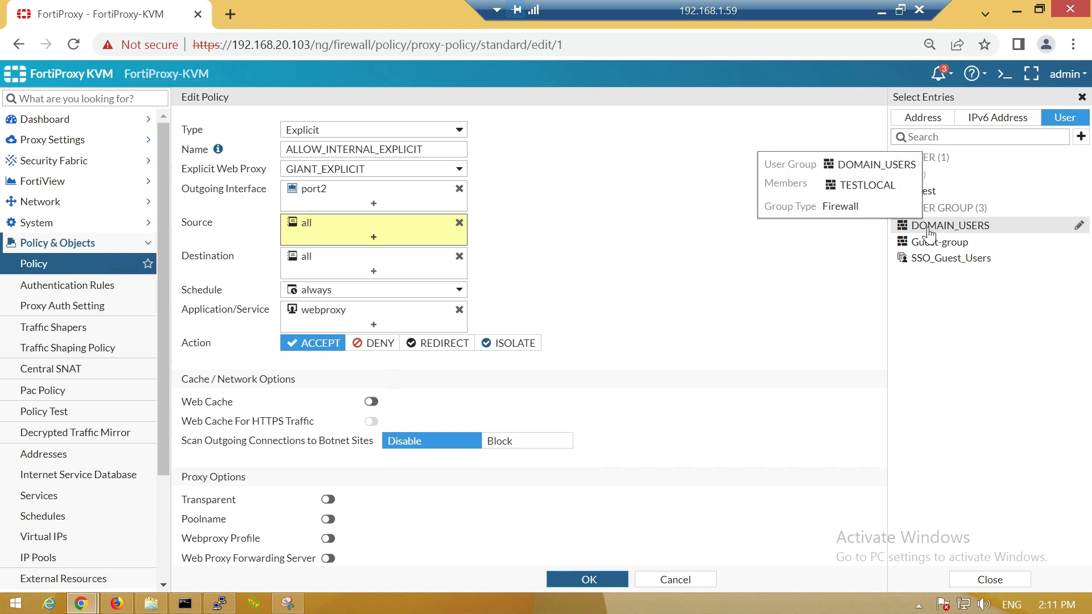
click(932, 229)
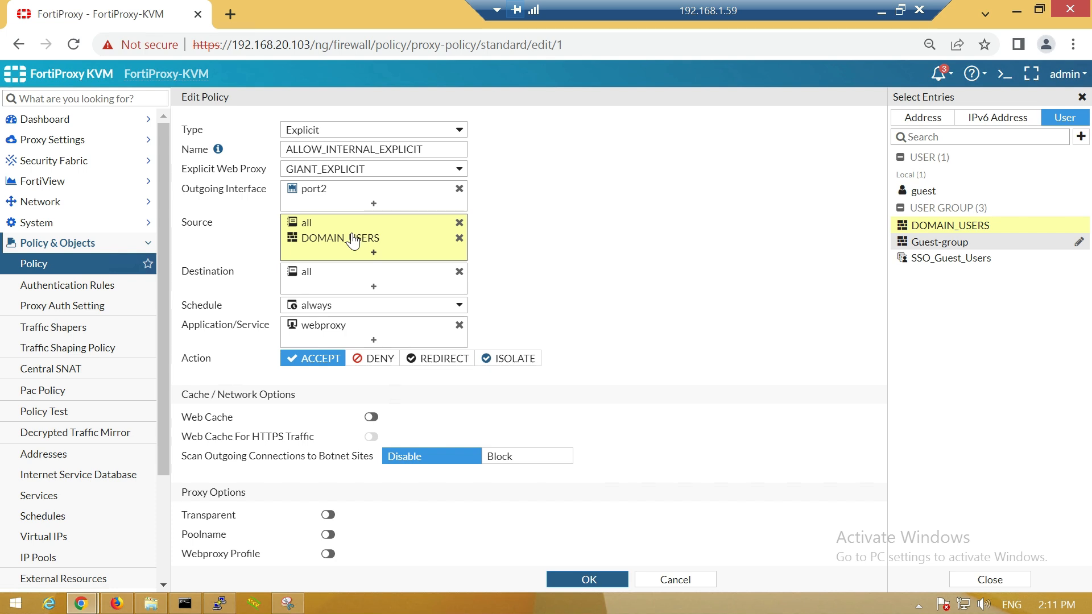
mouse_move(353, 241)
scroll(466, 439, down, 3)
click(589, 580)
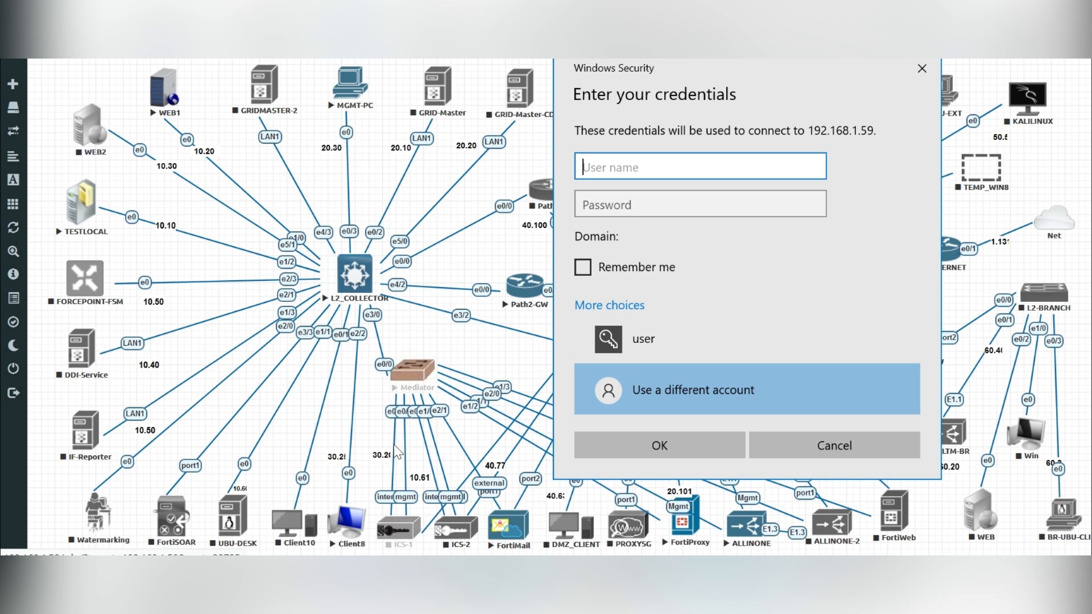
- Sign in to the 192.168.1.59 remote session as 'user' with the account password
click(641, 168)
text(use)
key(BackSpace)
key(BackSpace)
key(BackSpace)
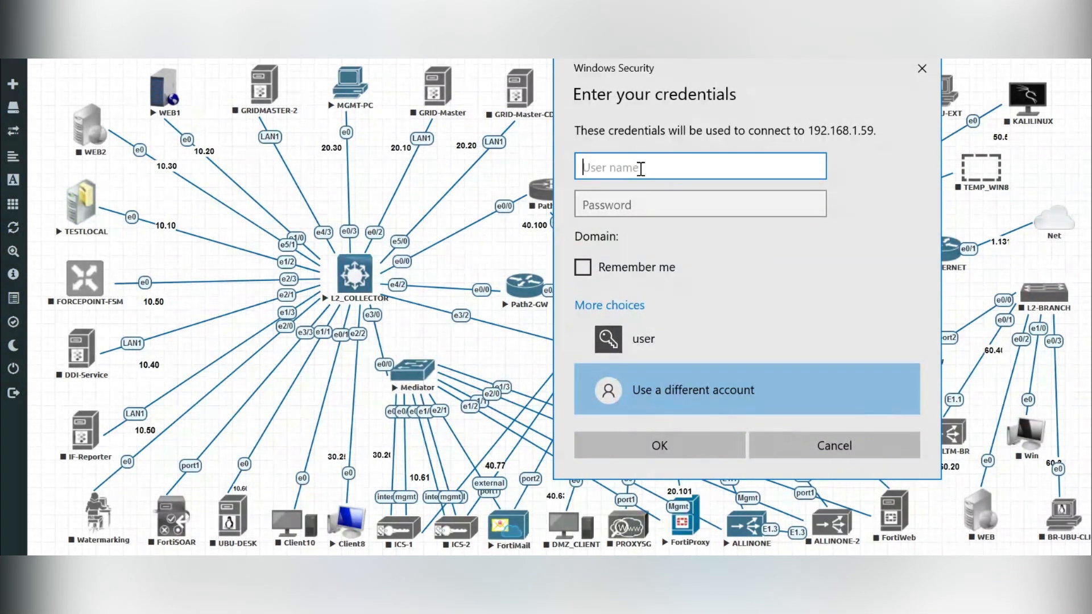
text(user)
key(Tab)
text(*******)
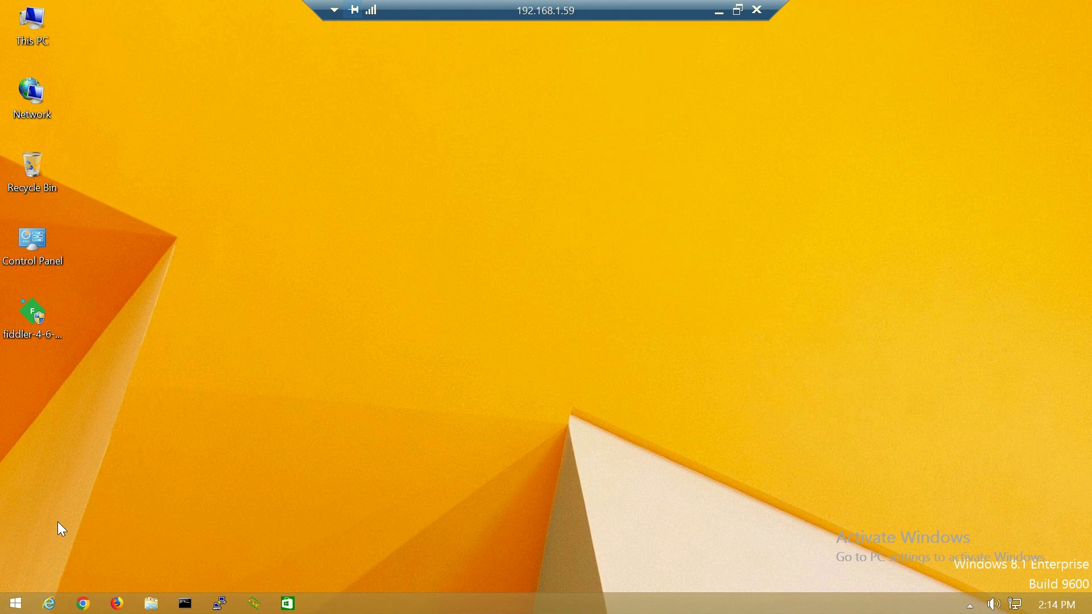
- Search 'network pr' from Start and open Network proxy settings
click(17, 604)
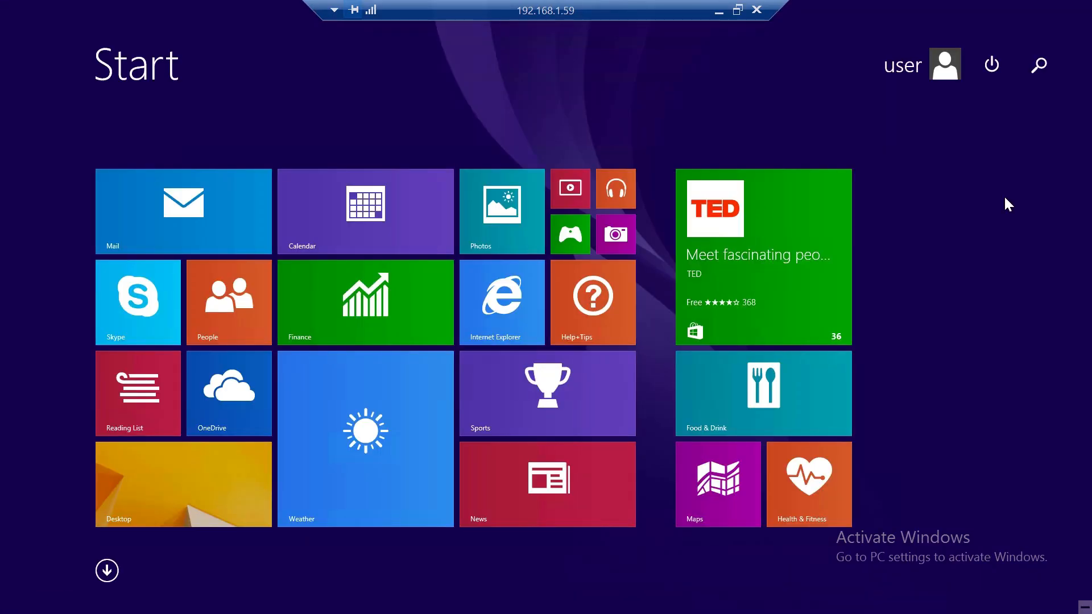
text(network pr)
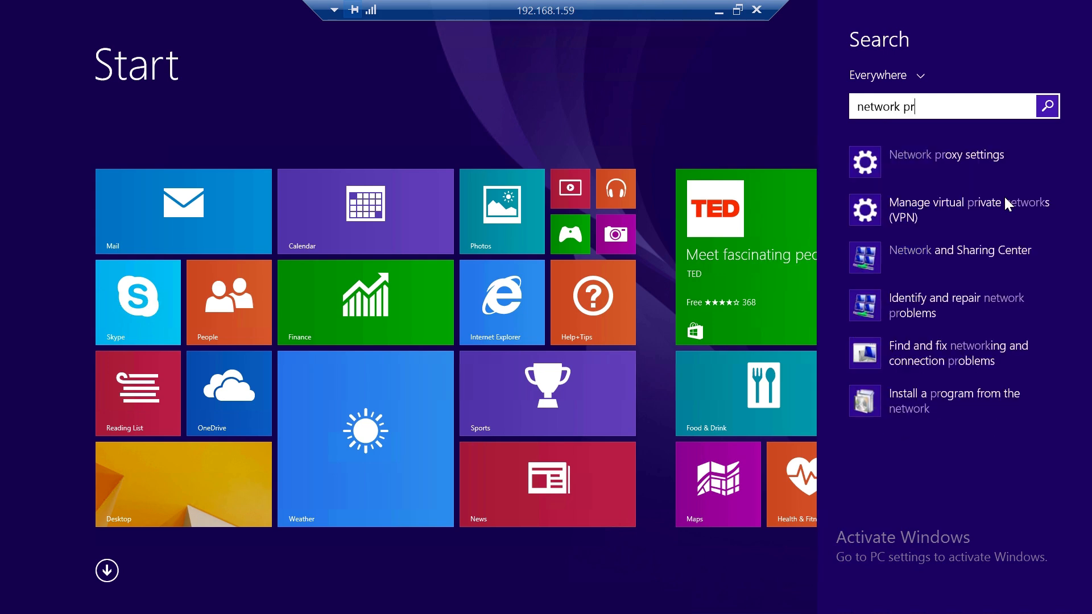
click(970, 170)
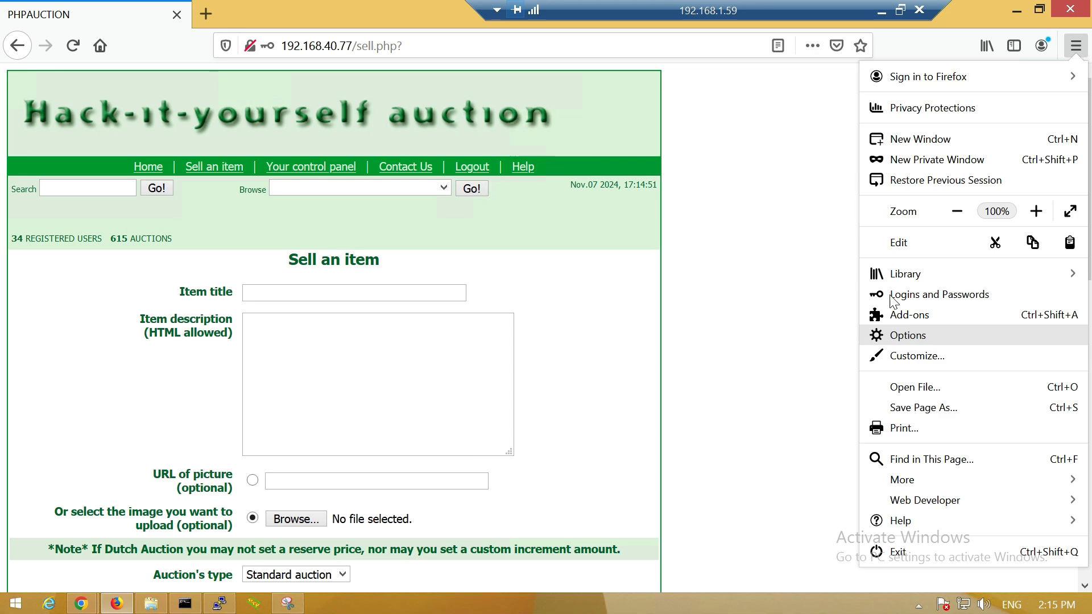
- Confirm the Firefox proxy is 192.168.40.103 port 8080 and open a new private window
click(908, 335)
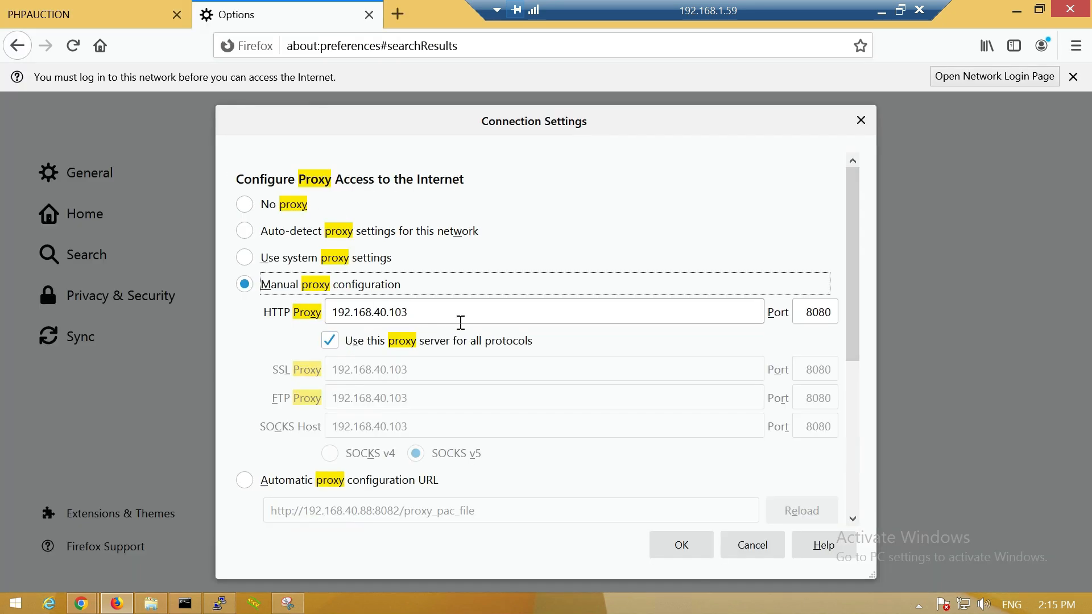
click(668, 541)
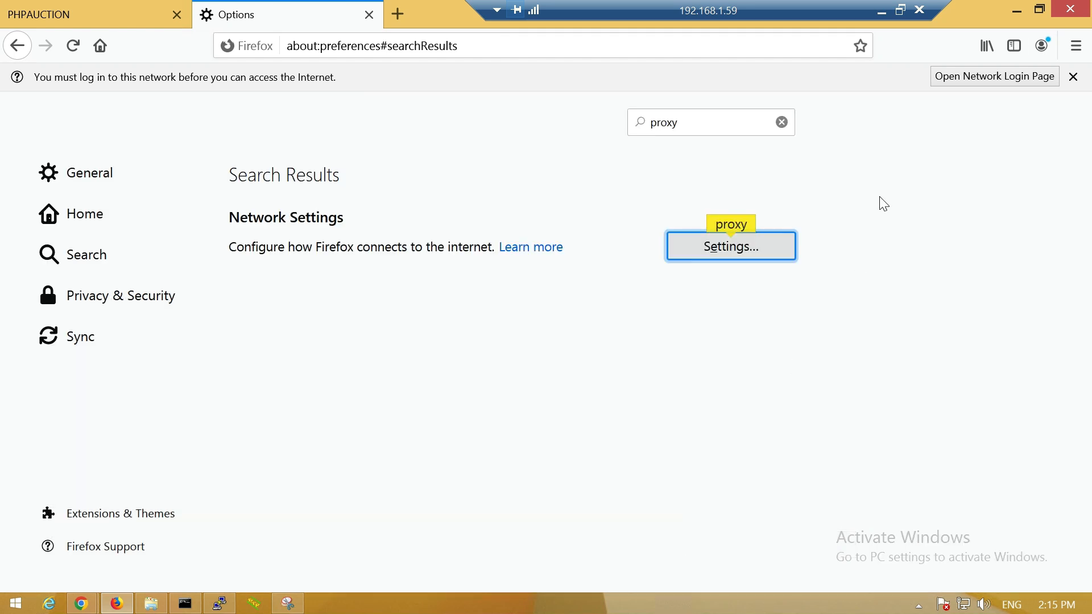
click(1076, 46)
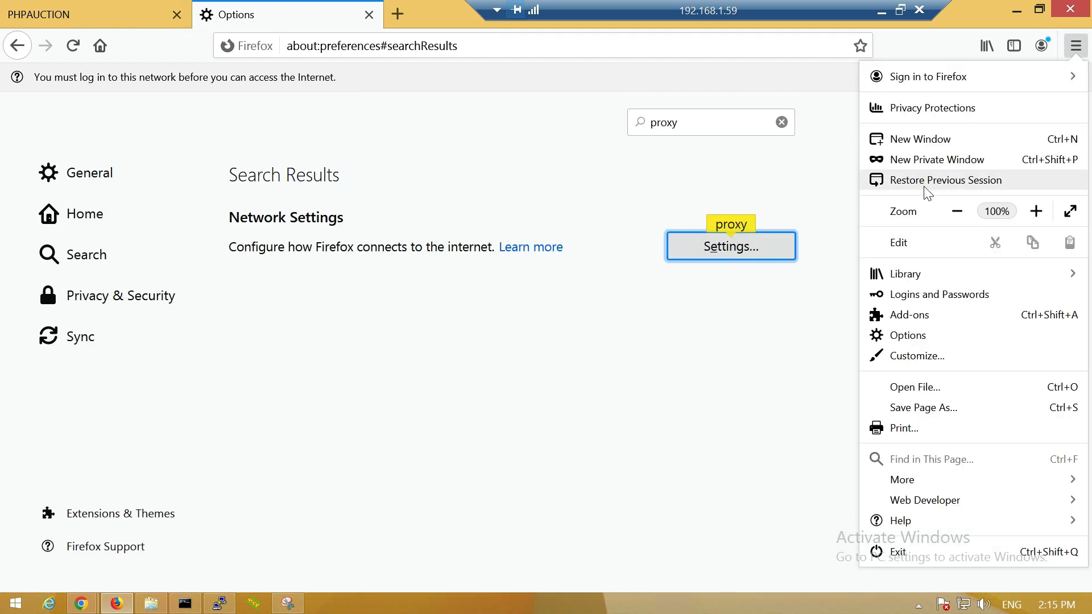
click(904, 160)
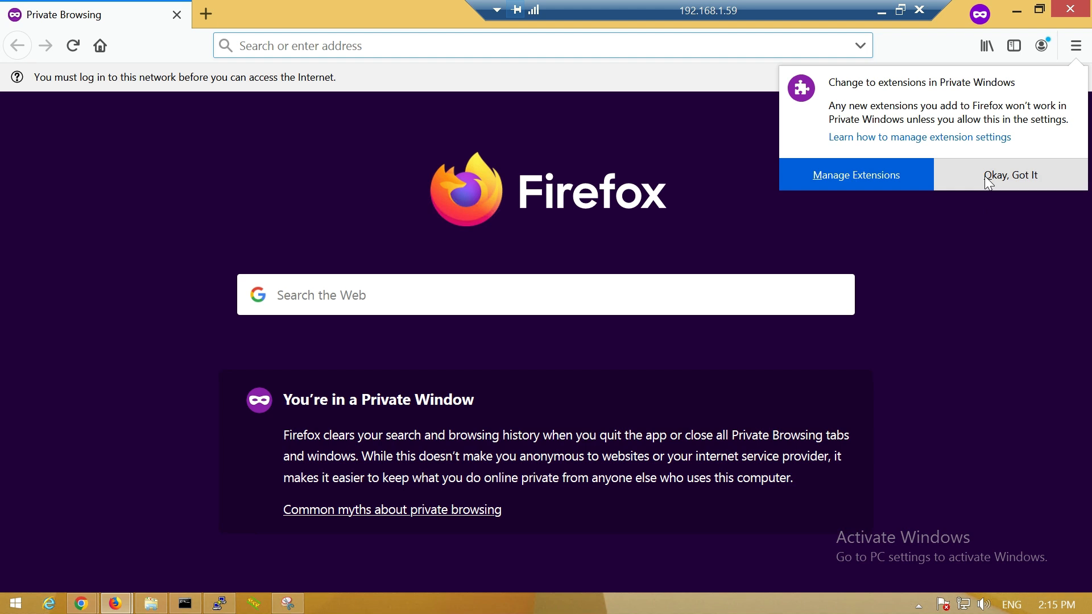
- Dismiss the private-window notices and browse to google to reach the Fortinet authentication page
click(991, 180)
click(1074, 77)
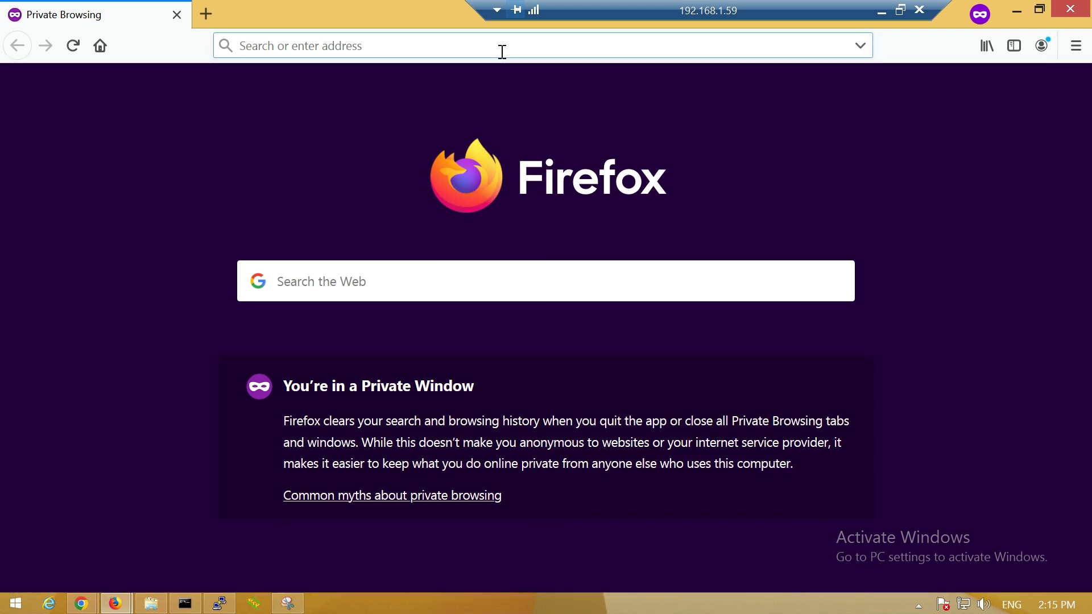
click(503, 52)
text(google)
key(Return)
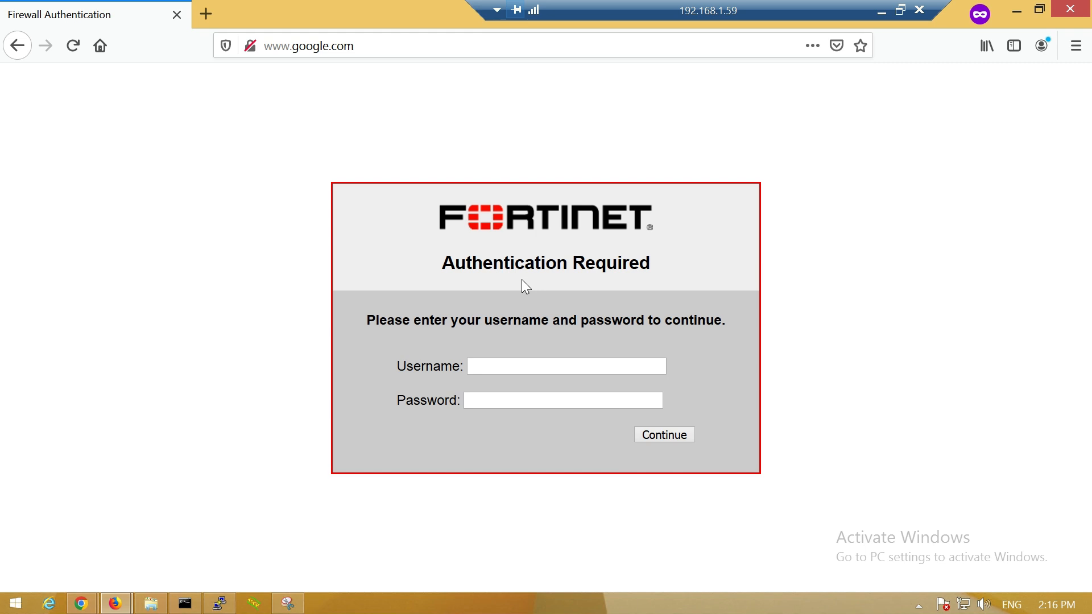
- Start entering the username in the Fortinet portal login form
click(520, 371)
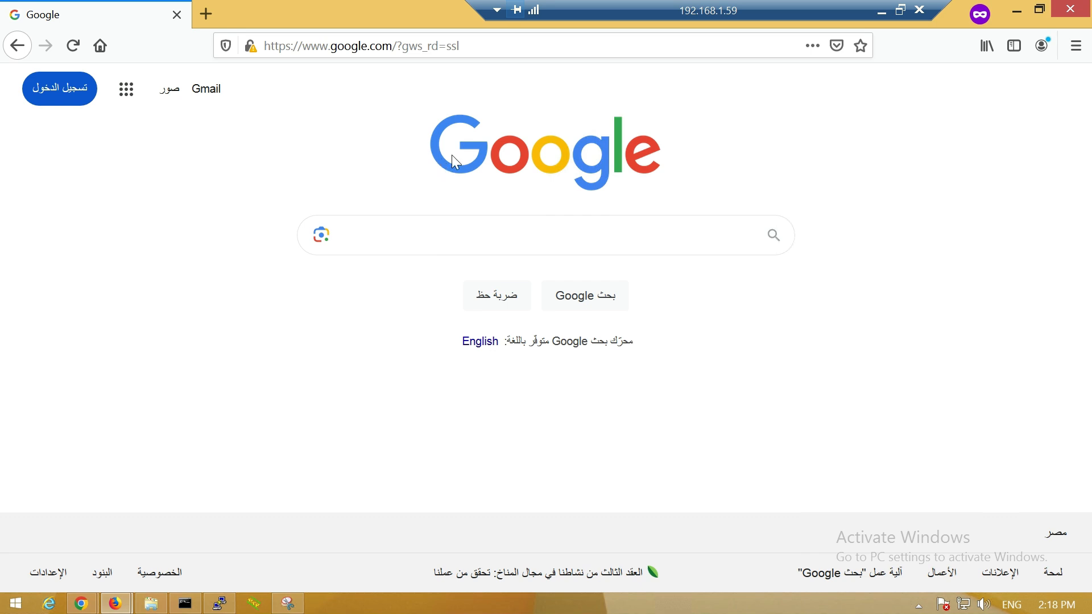
key(ctrl+t)
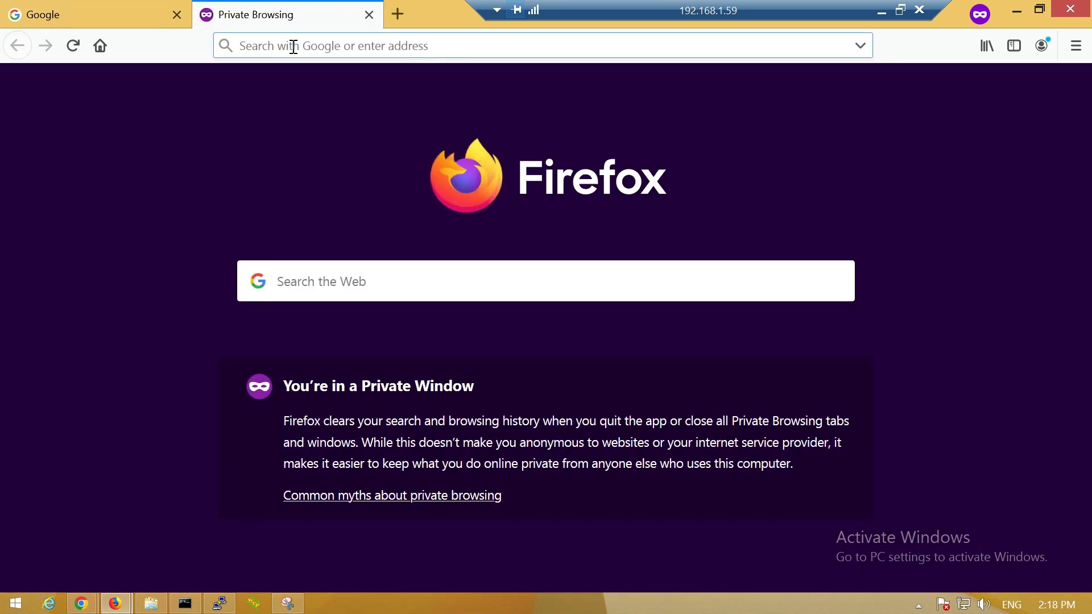
text(www.twitter.com)
key(Return)
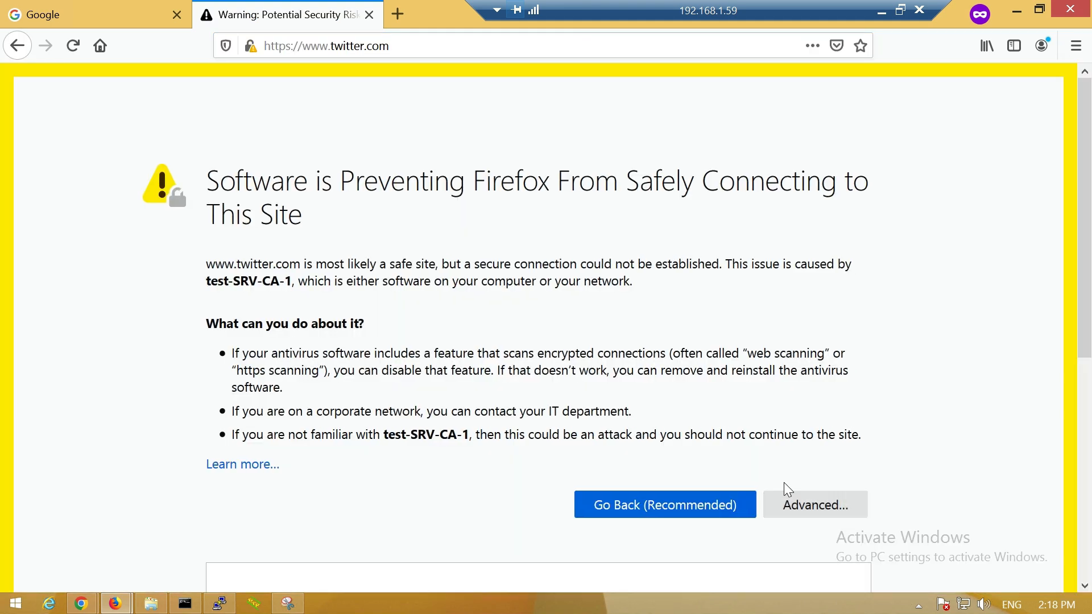
click(787, 497)
click(760, 512)
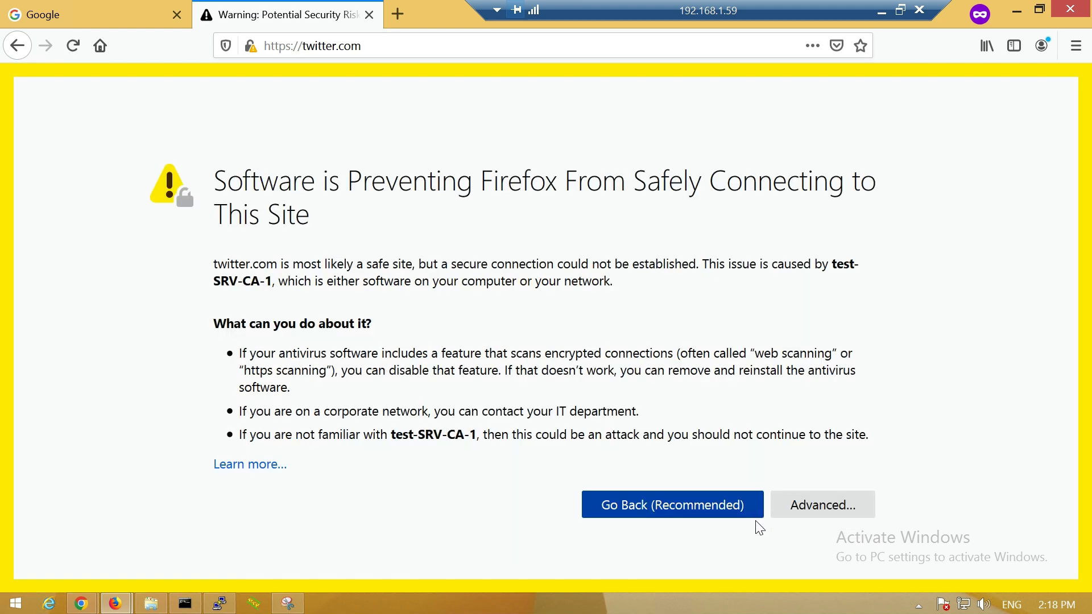
- Accept the remaining certificate warnings until x.com loads, then return to the Google tab
click(795, 505)
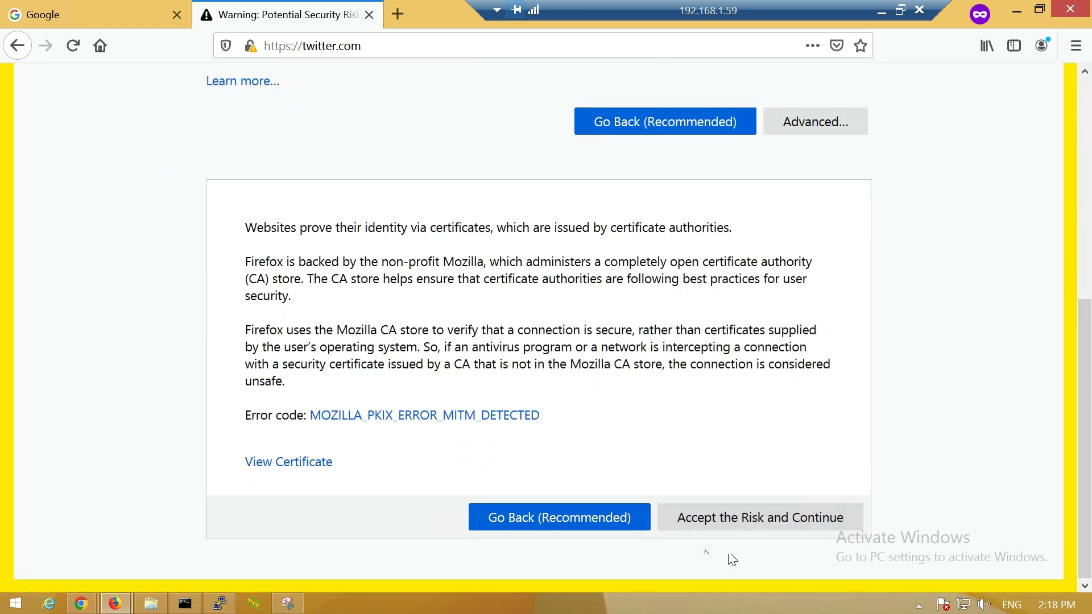
click(749, 520)
click(800, 501)
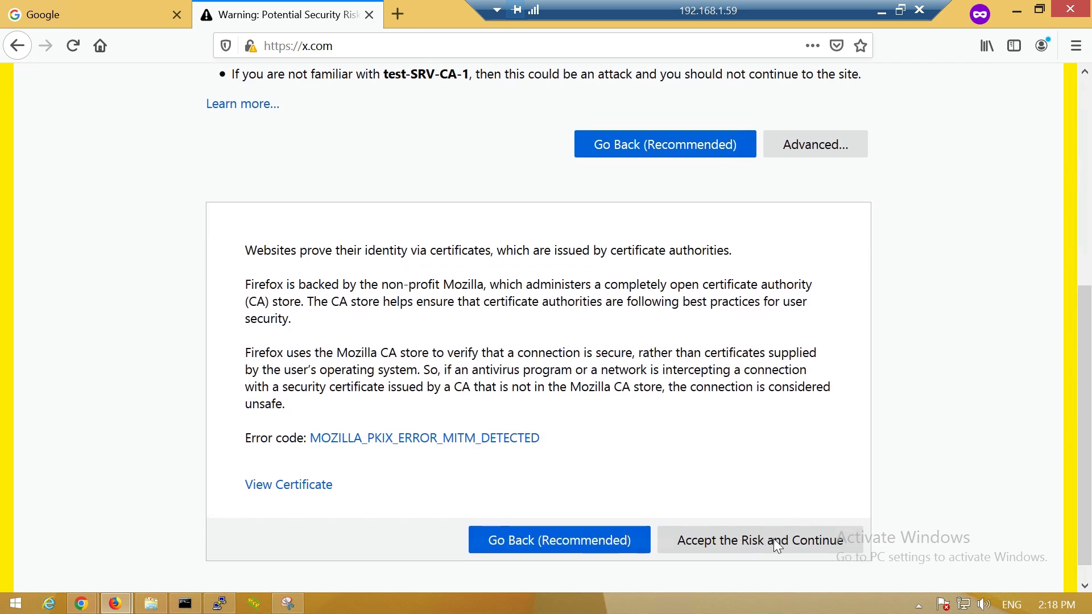
click(765, 523)
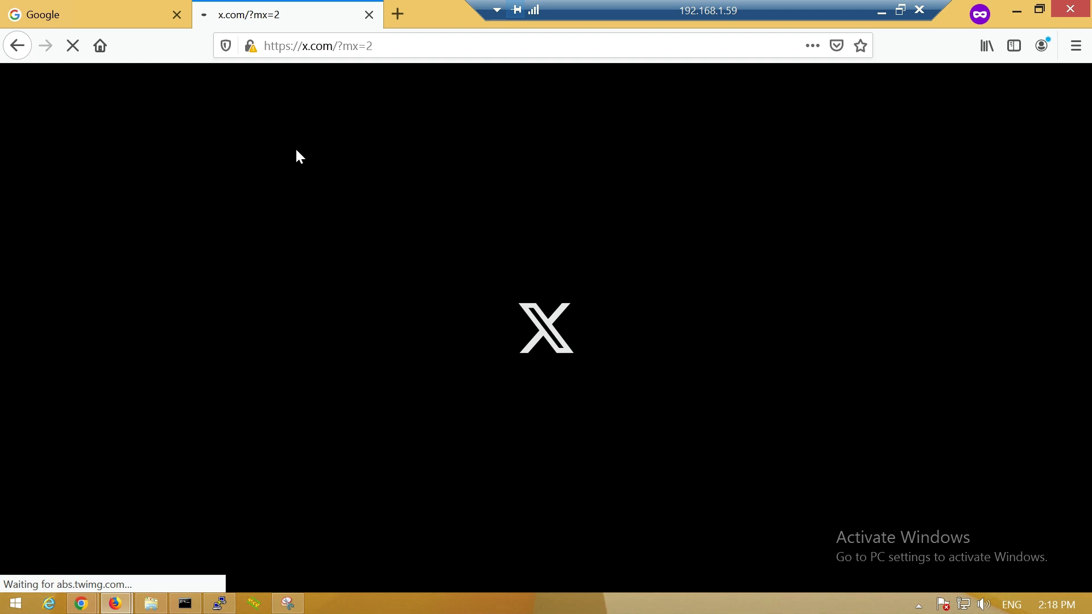
click(141, 17)
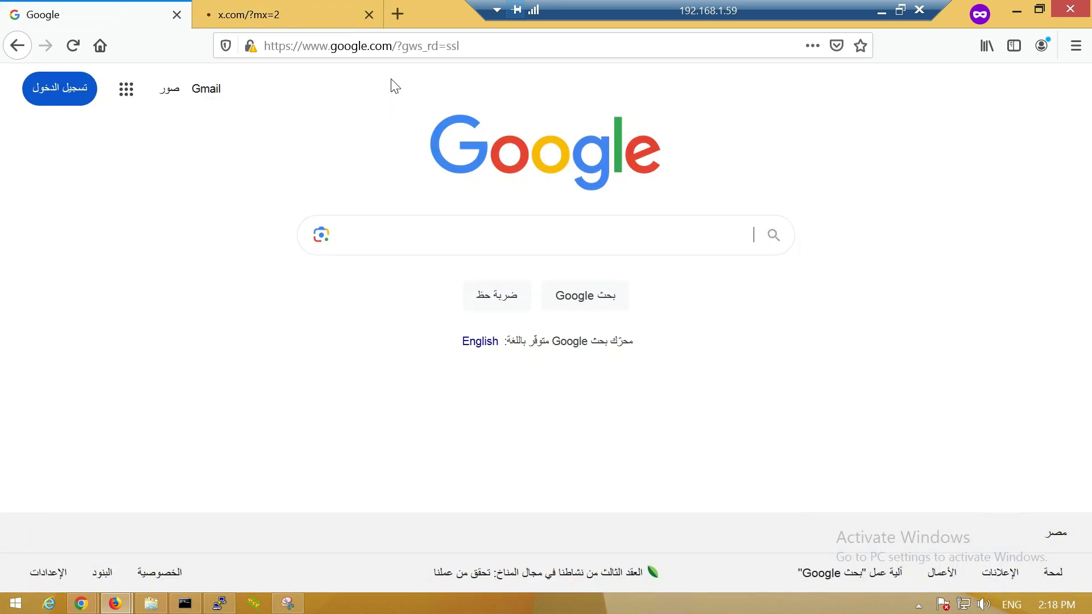